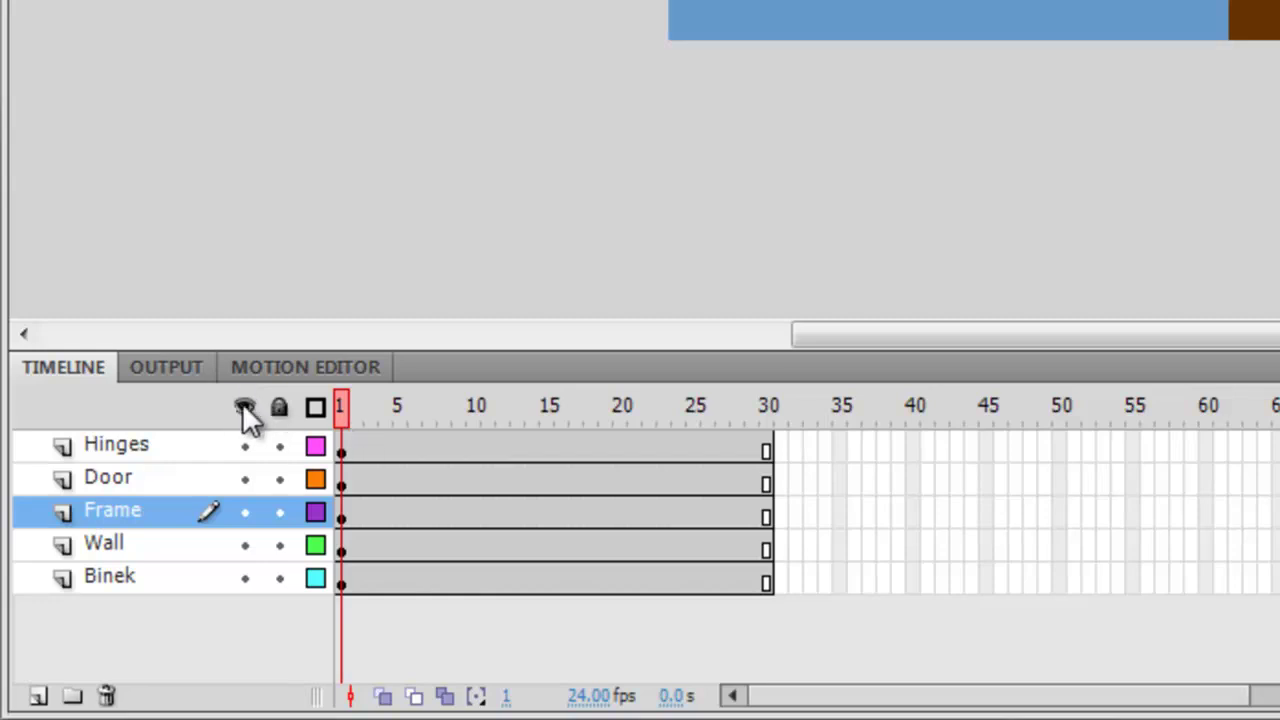
# Step: Hide all layers, then show them one at a time starting with Binek and Wall to examine the scene's artwork
pyautogui.click(243, 406)
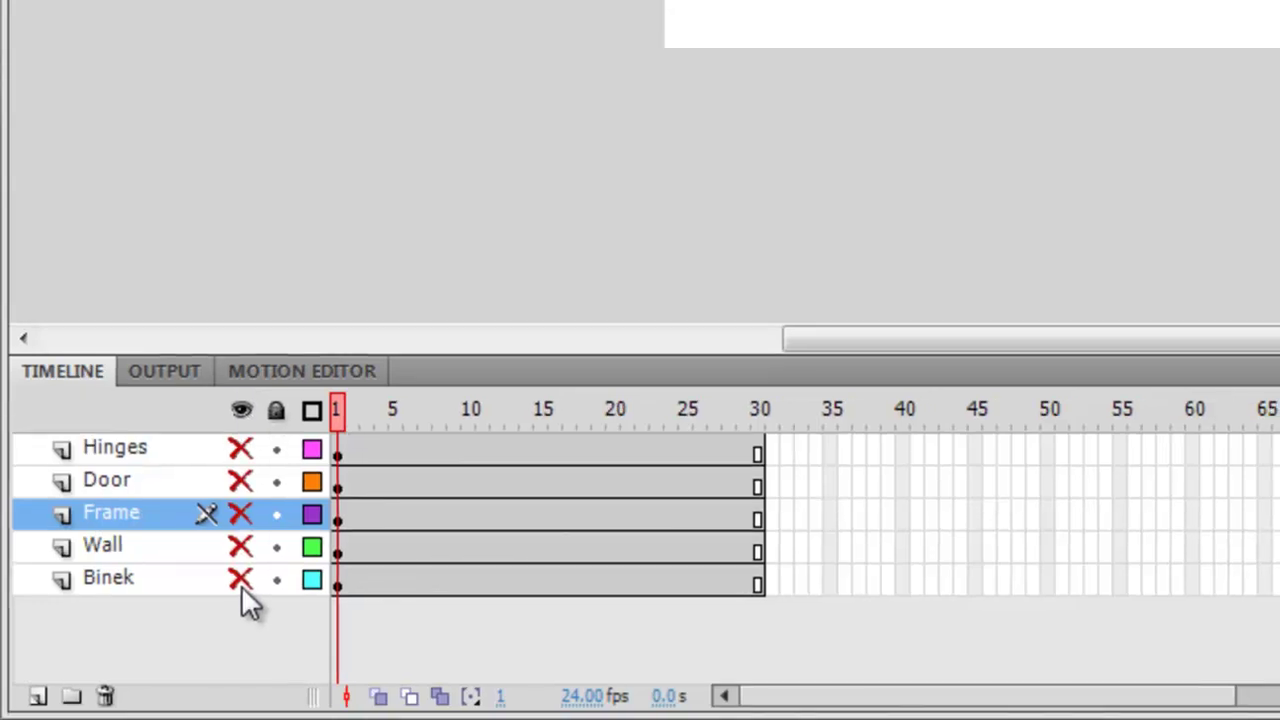
pyautogui.click(240, 580)
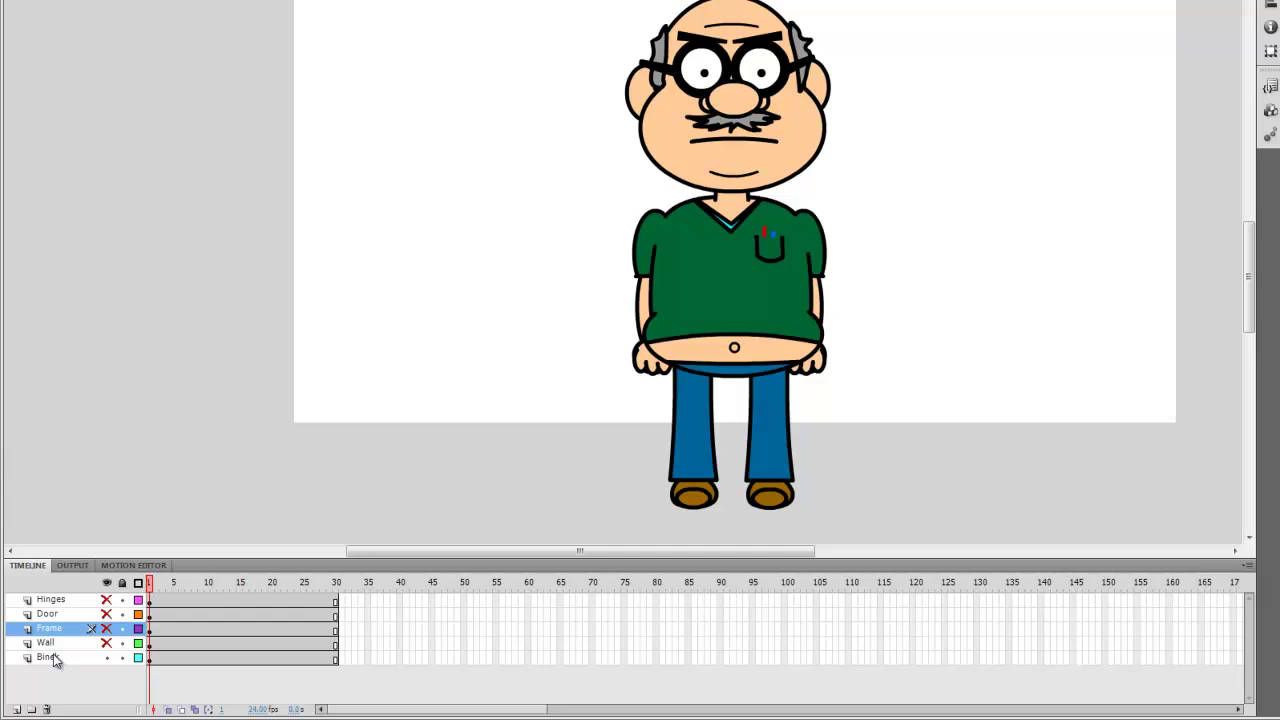
pyautogui.click(107, 658)
pyautogui.click(106, 644)
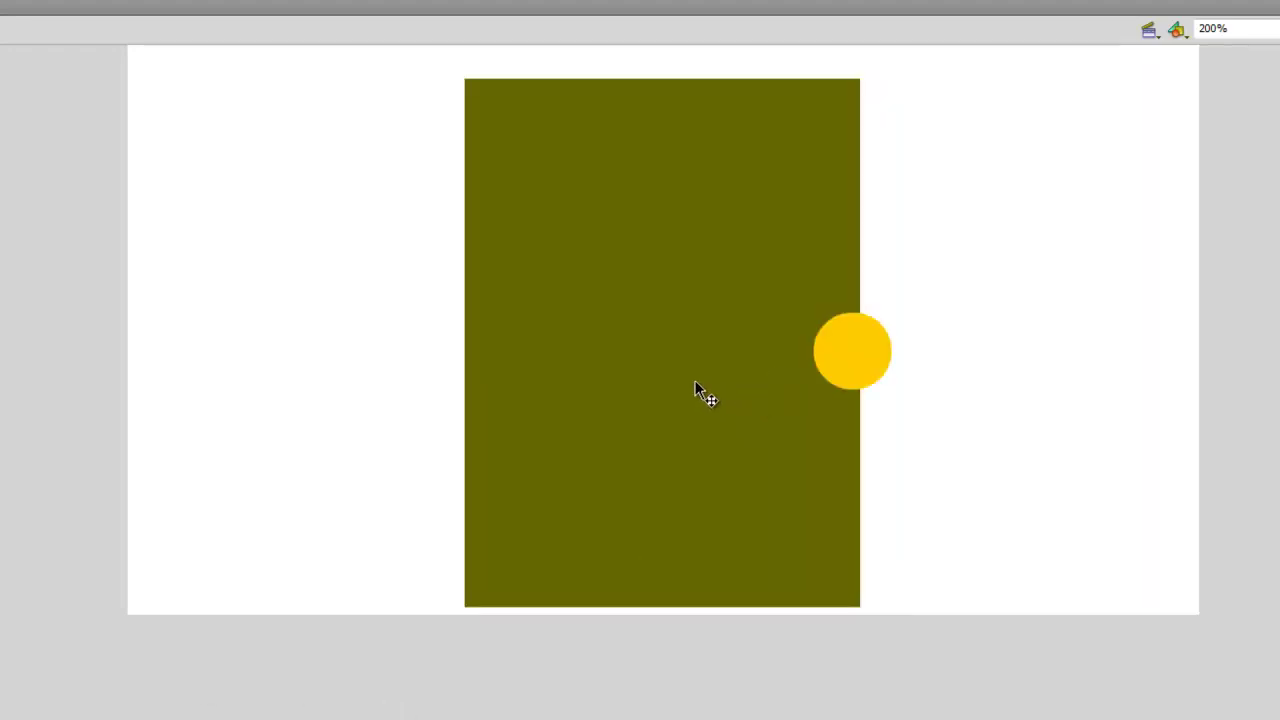
pyautogui.click(774, 300)
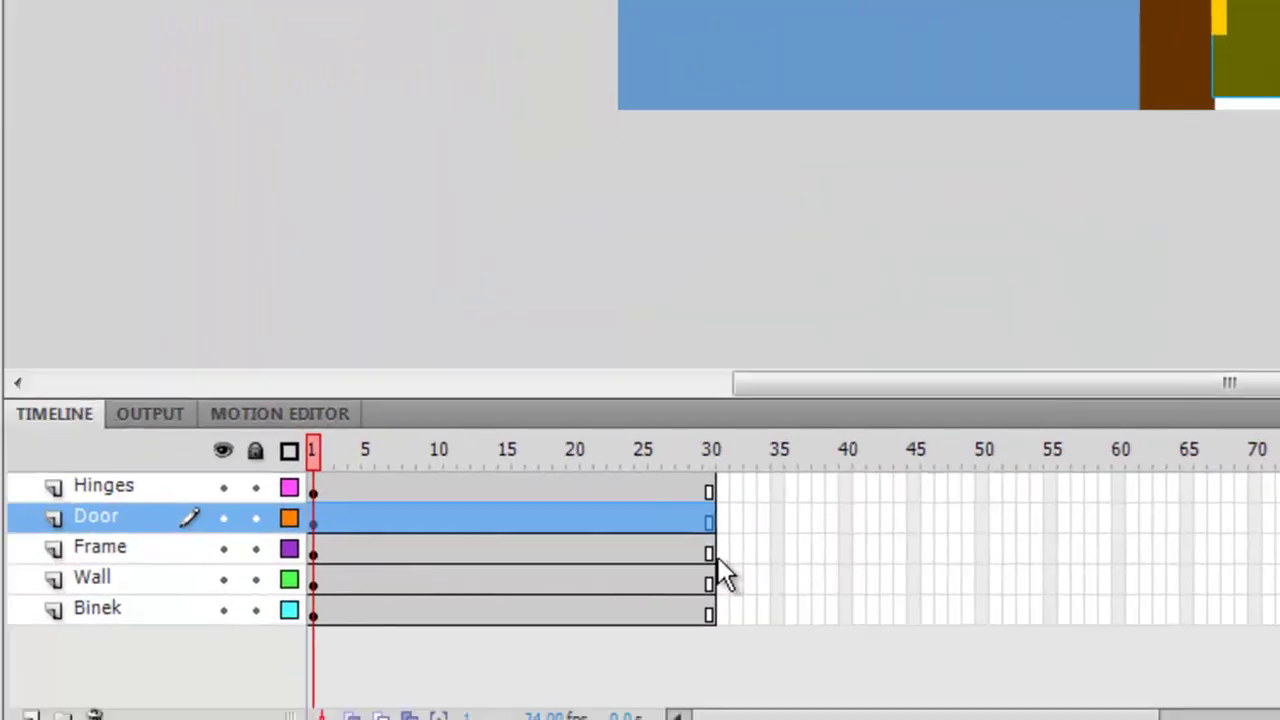
# Step: Insert a keyframe at frame 30 of the Door layer, flip the door horizontally and place it open beside the hinges
pyautogui.click(721, 545)
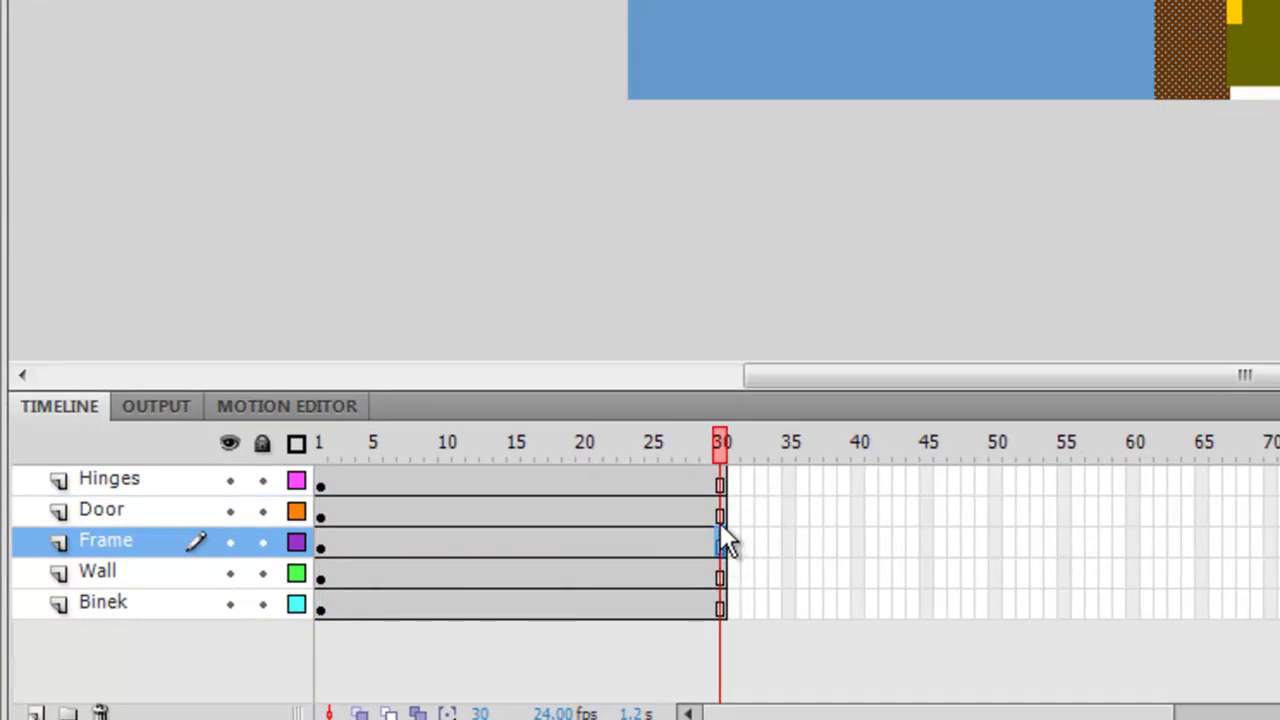
pyautogui.rightClick(722, 511)
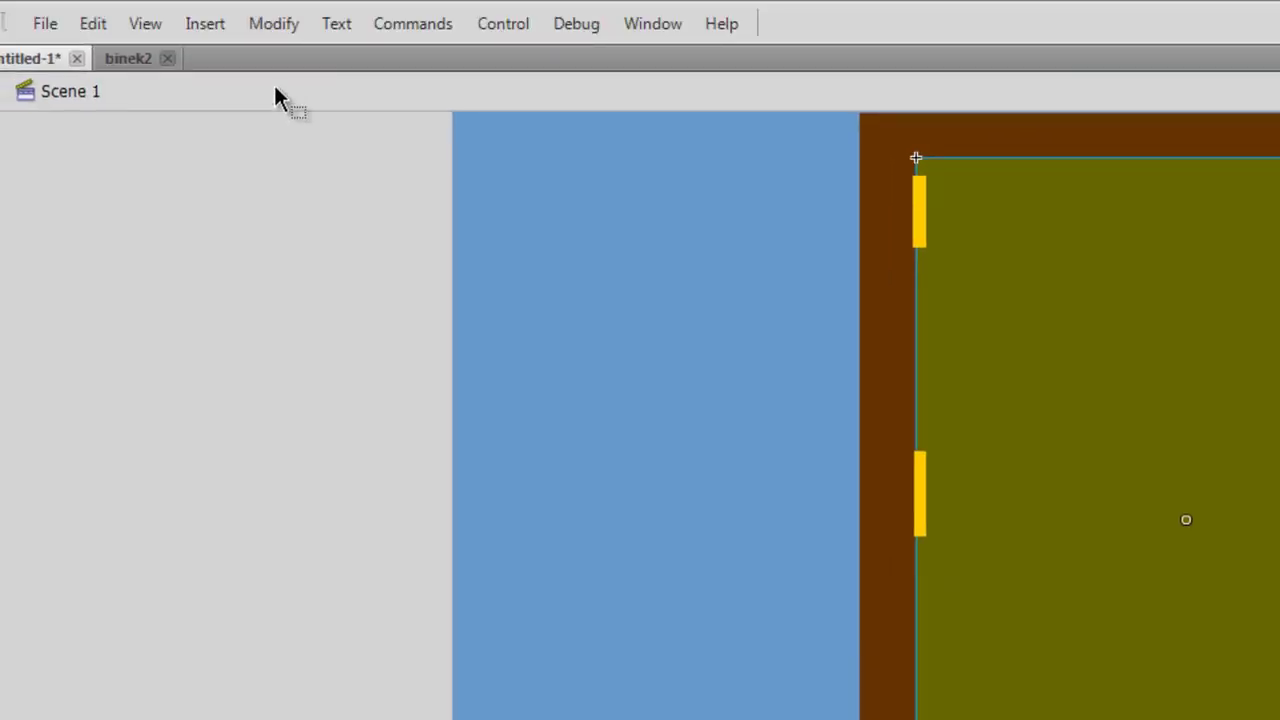
pyautogui.click(272, 23)
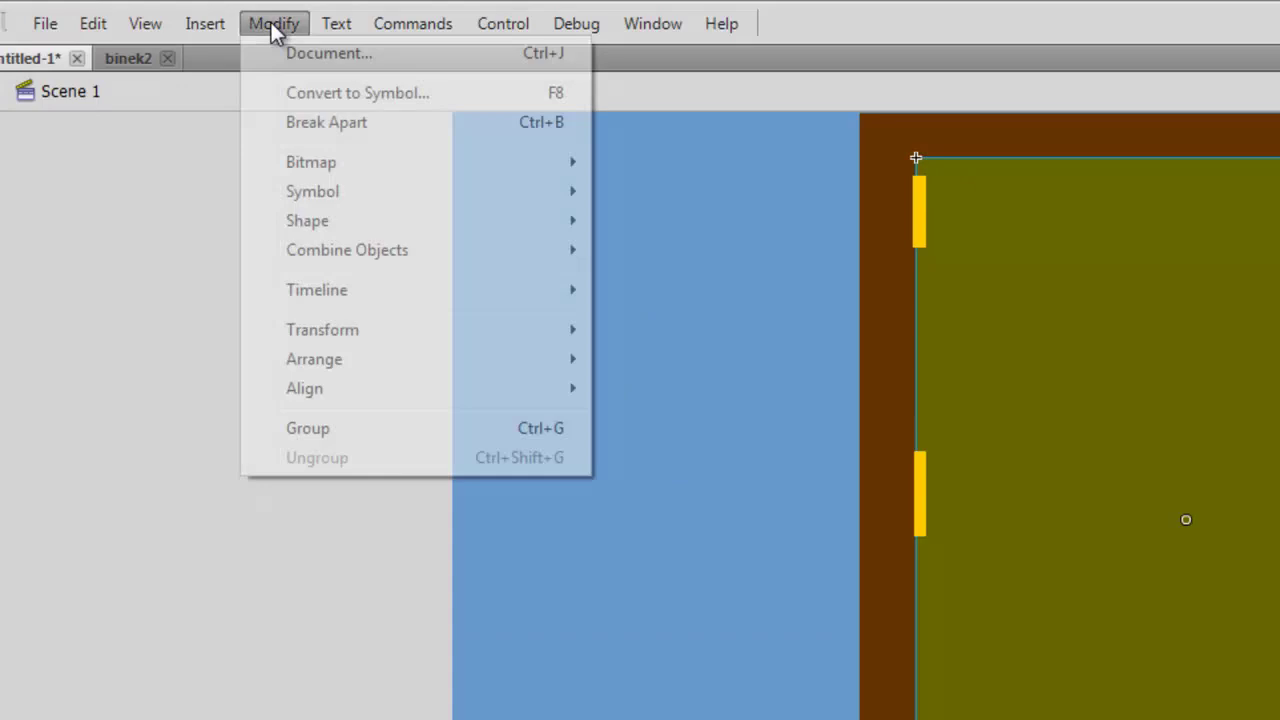
pyautogui.moveTo(557, 332)
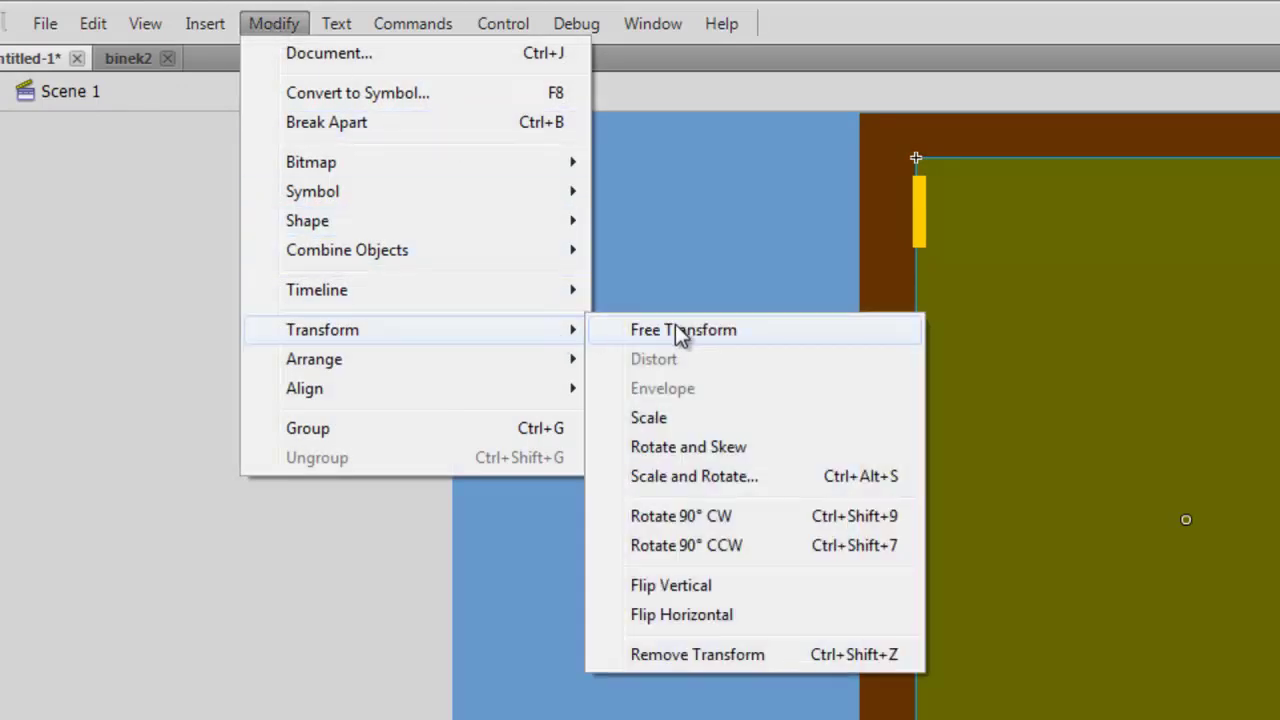
pyautogui.click(743, 617)
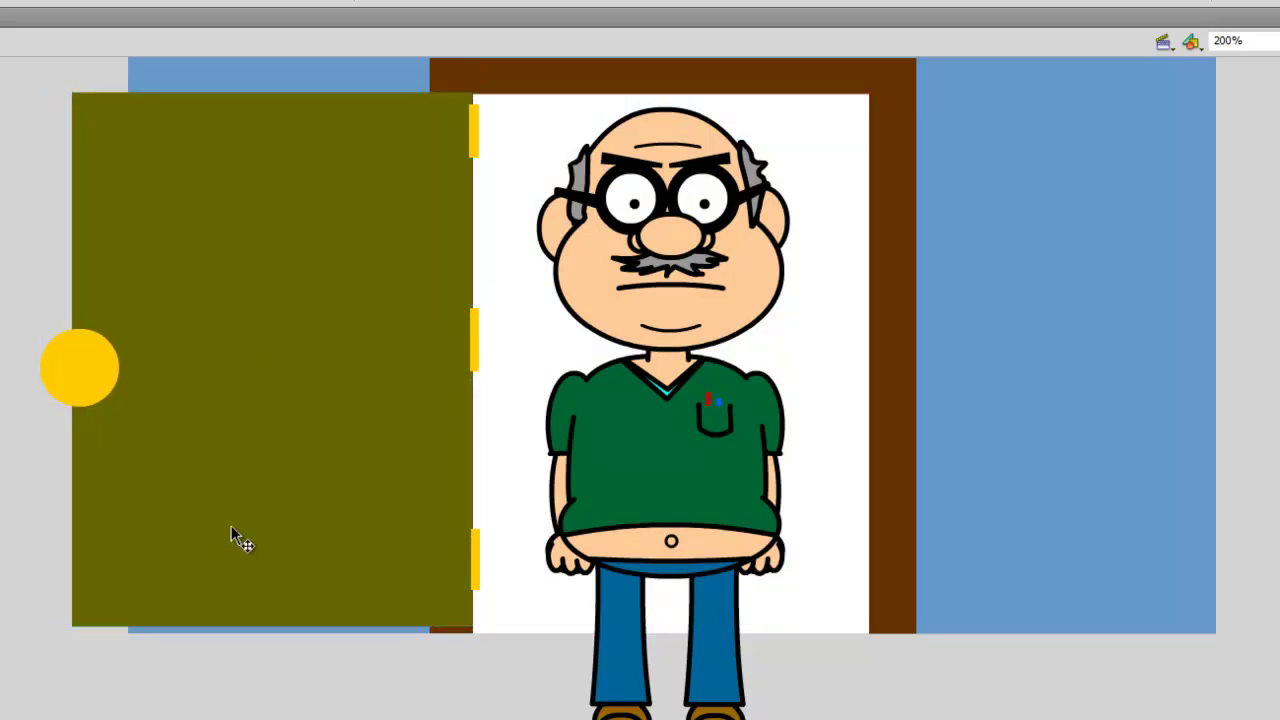
pyautogui.click(230, 530)
# Step: Create a classic tween on the Door layer between frames 1 and 30, and skew the door half open at frame 15 with Free Transform
pyautogui.click(223, 703)
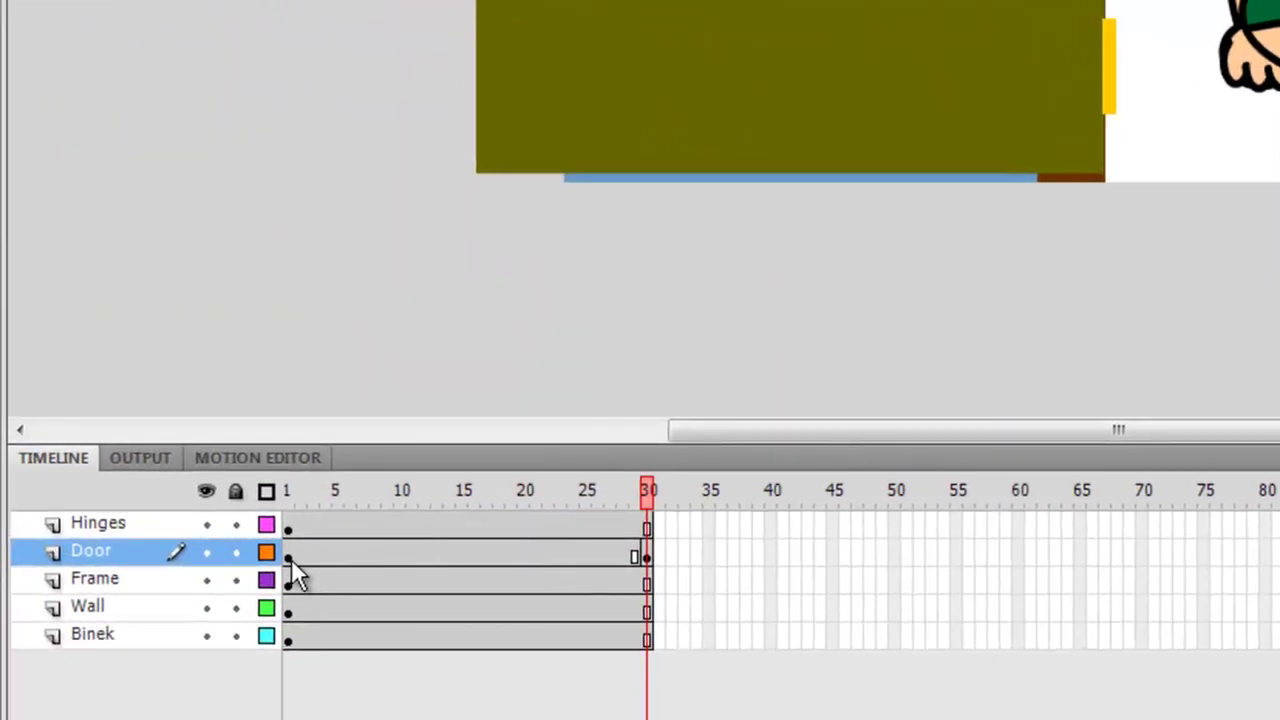
pyautogui.rightClick(289, 558)
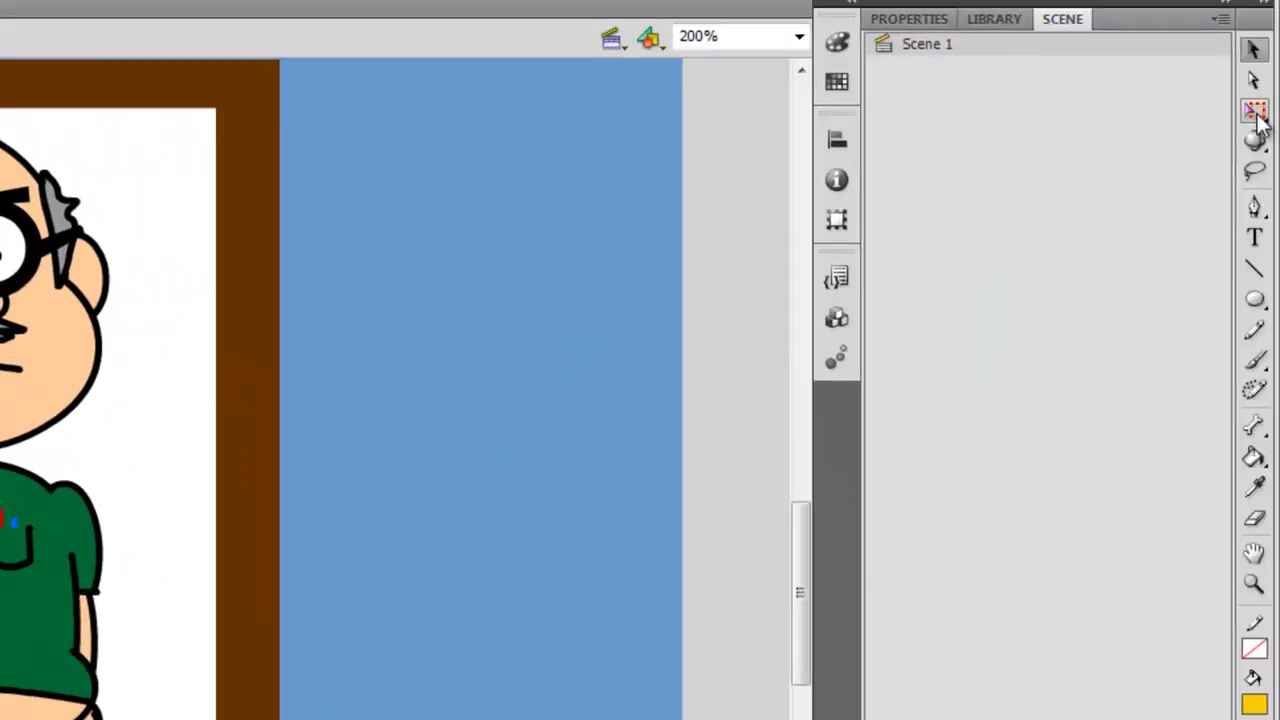
pyautogui.click(1256, 113)
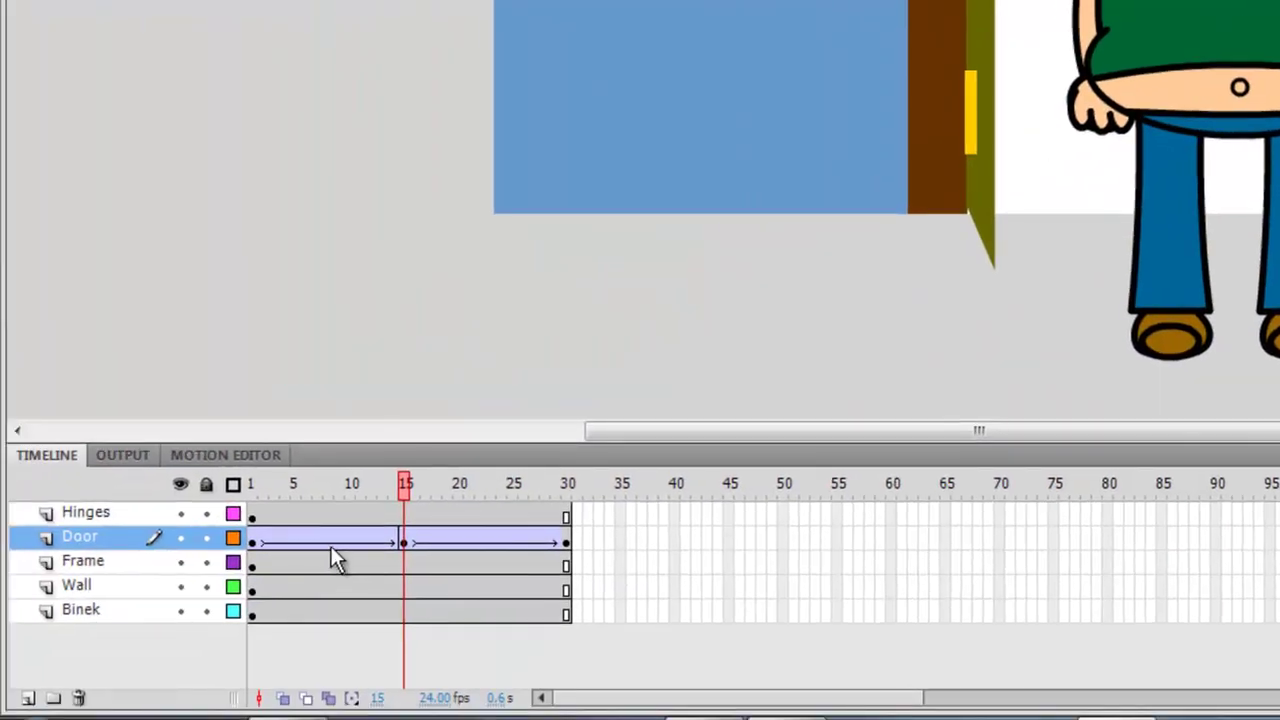
# Step: Insert in-between keyframes at frames 8, 23 and 11 of the Door layer to refine the swing
pyautogui.rightClick(329, 542)
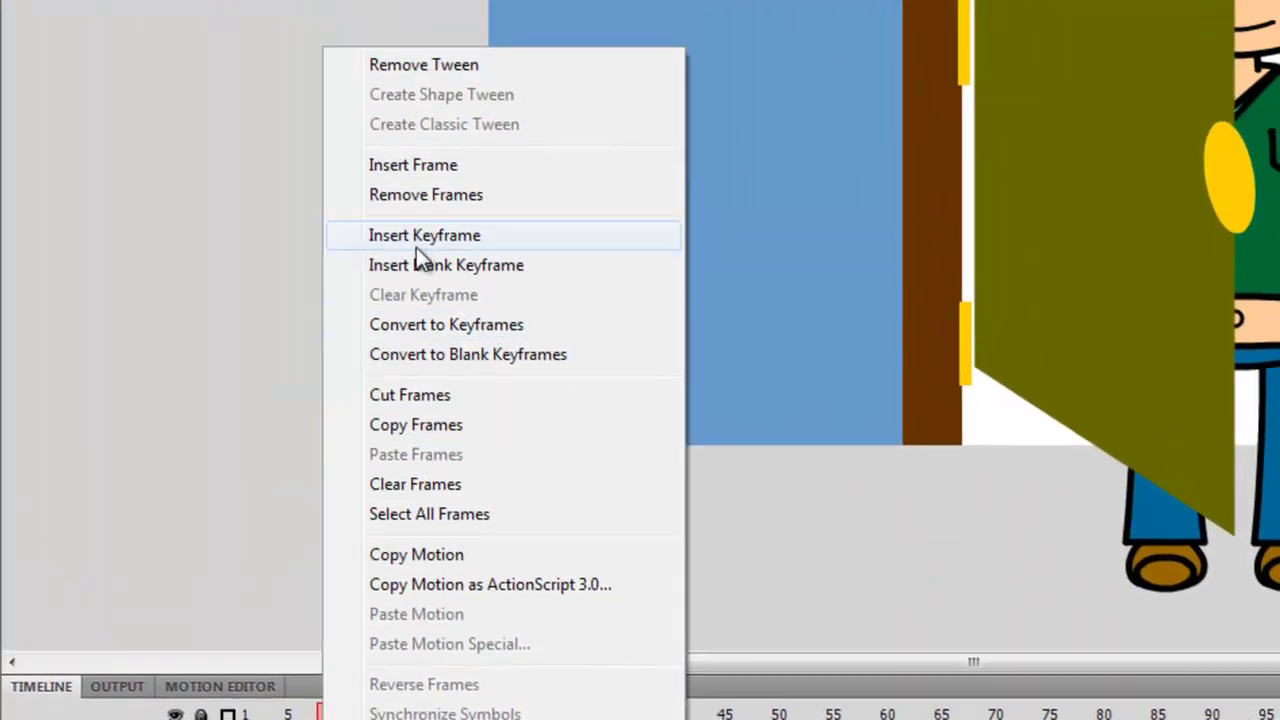
pyautogui.click(411, 237)
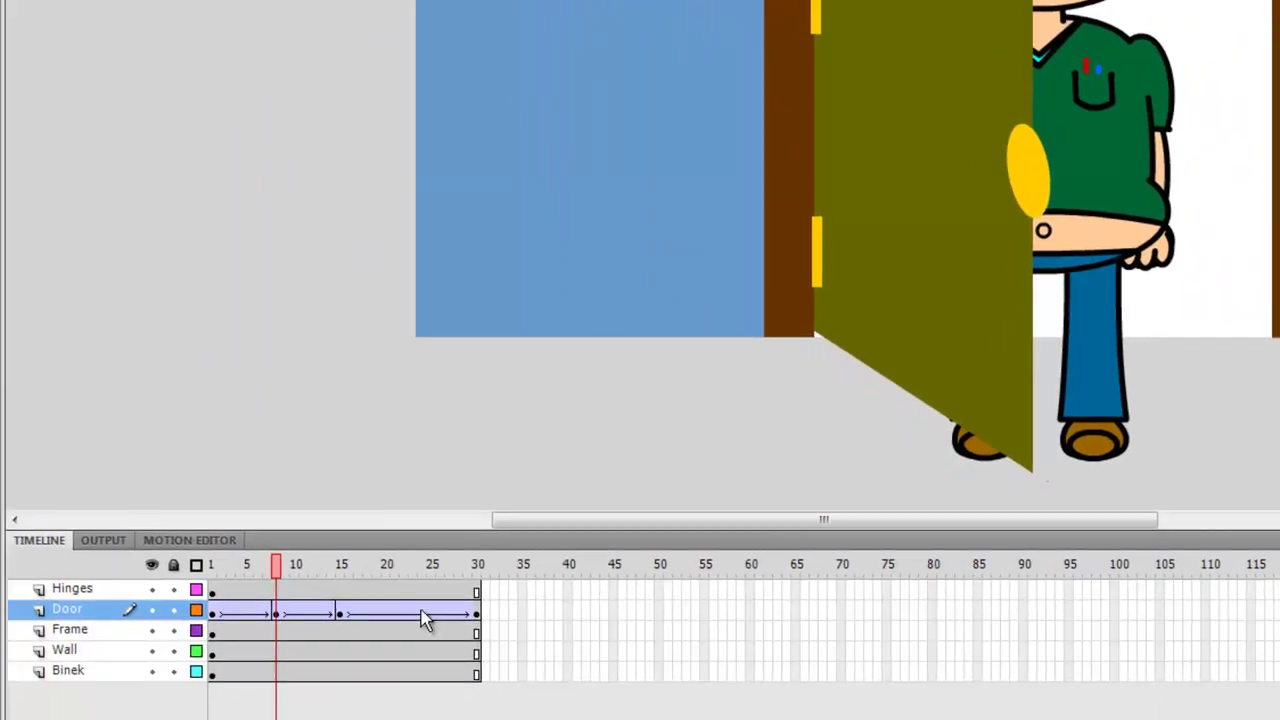
pyautogui.rightClick(414, 617)
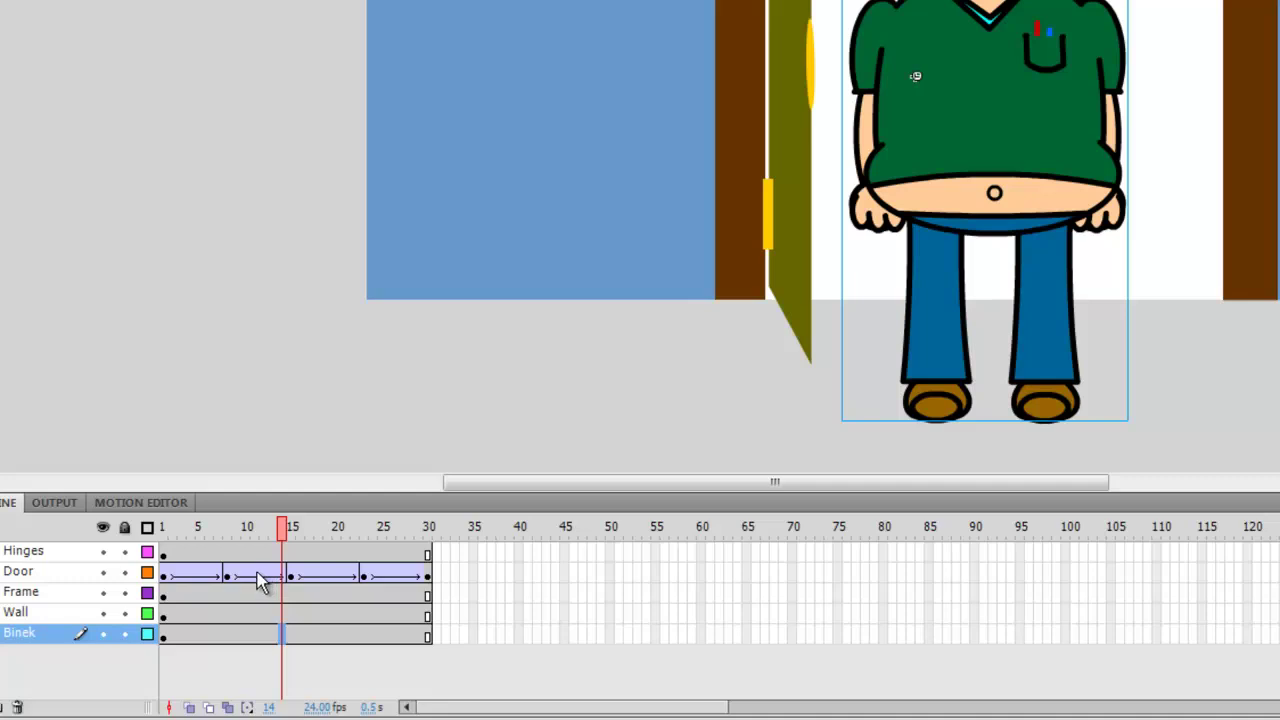
pyautogui.rightClick(258, 580)
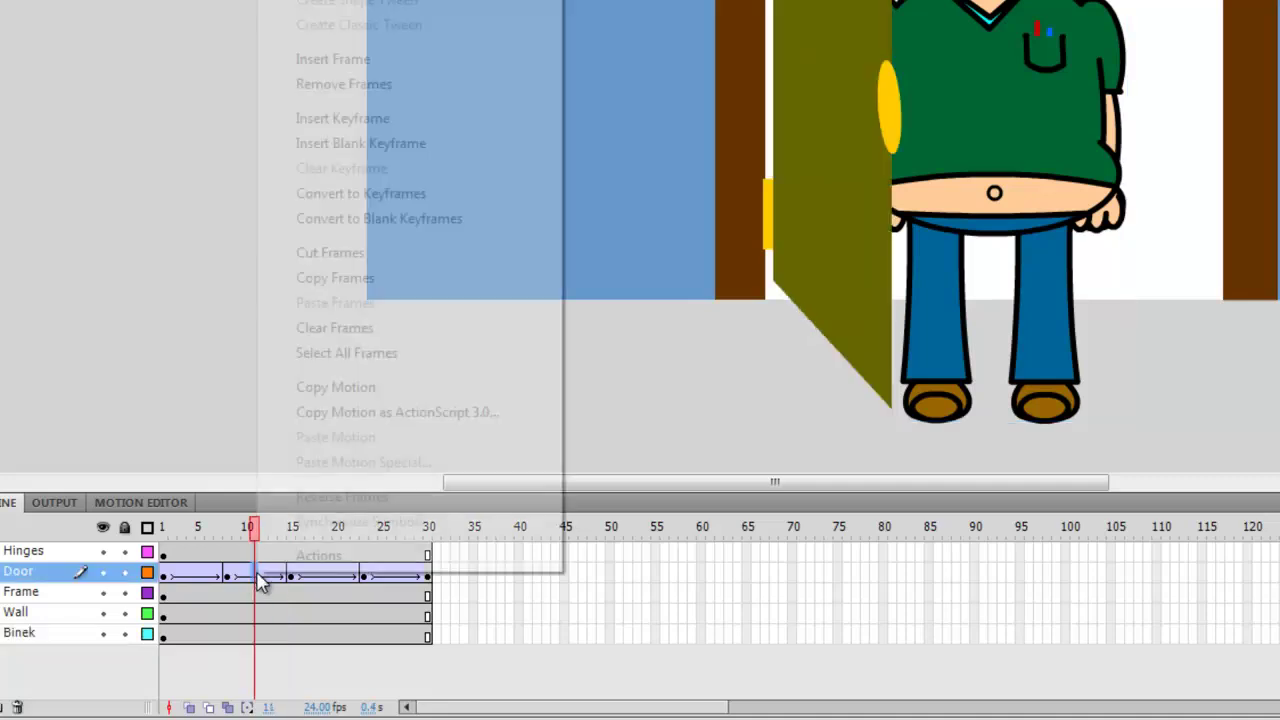
pyautogui.click(365, 118)
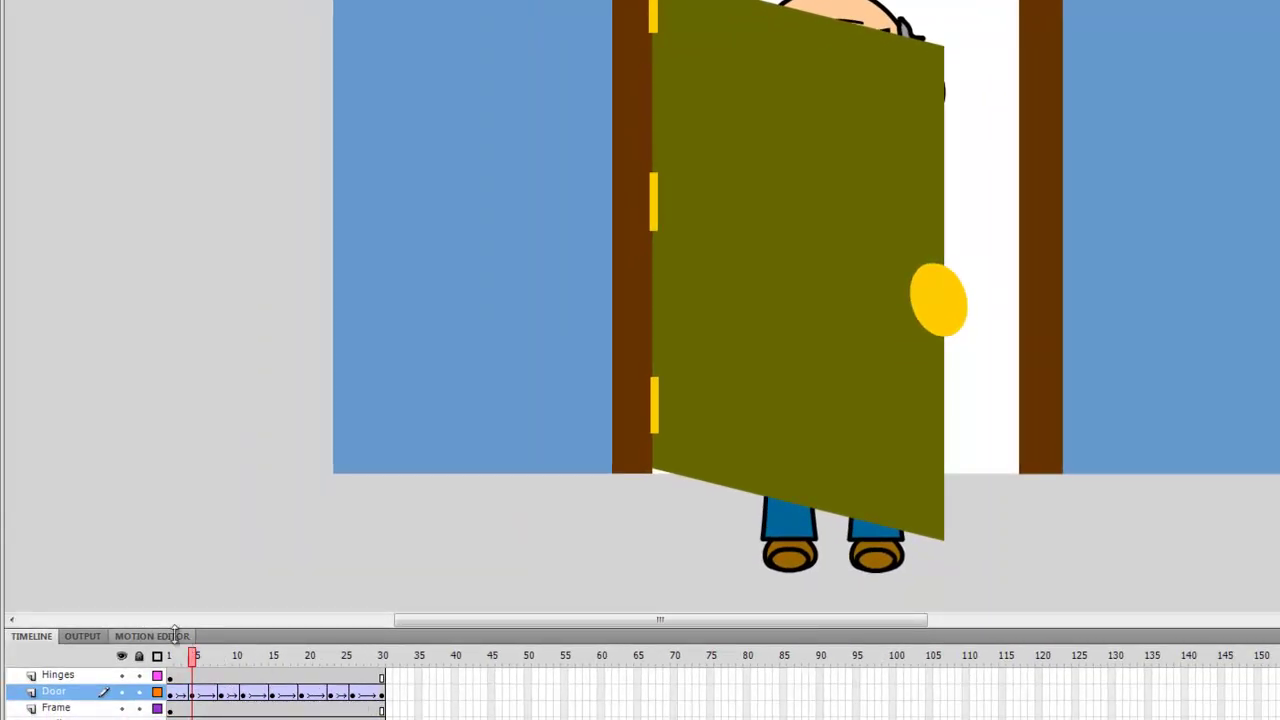
# Step: Insert a keyframe at frame 13 of the Door layer and nudge the door left and down to line up with its hinges
pyautogui.moveTo(172, 660); pyautogui.dragTo(259, 688)
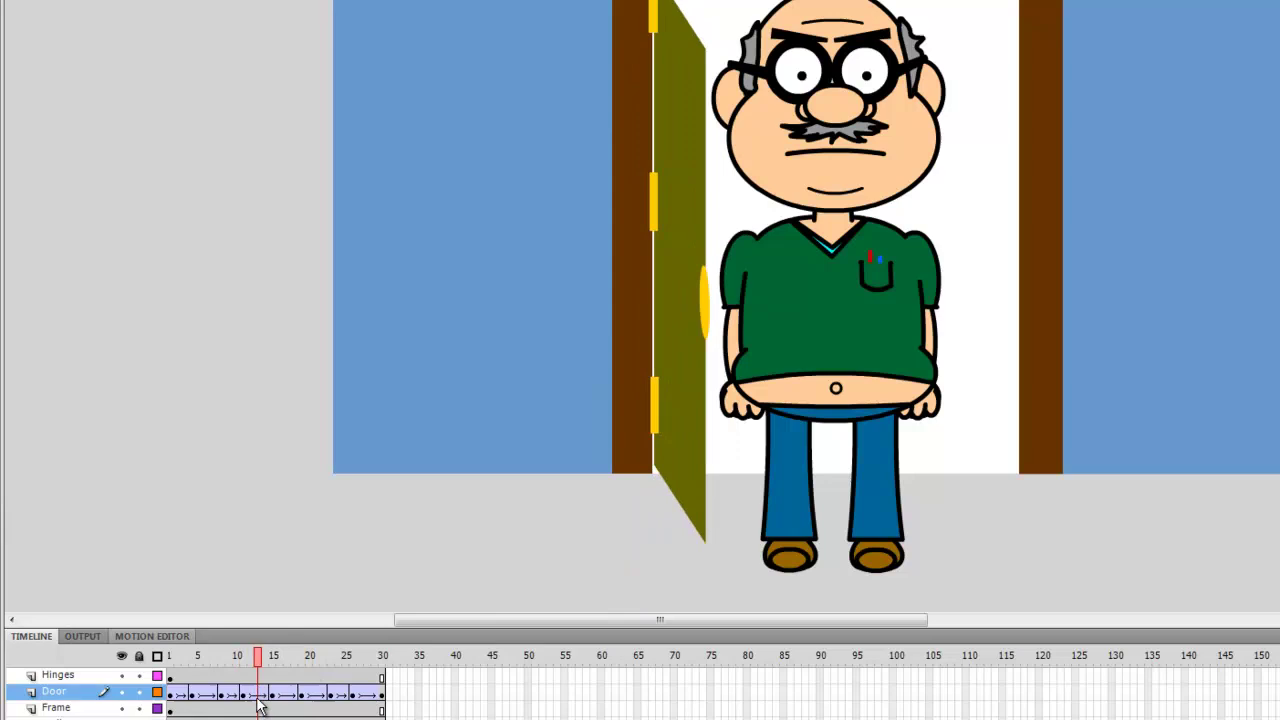
pyautogui.rightClick(259, 692)
pyautogui.click(336, 334)
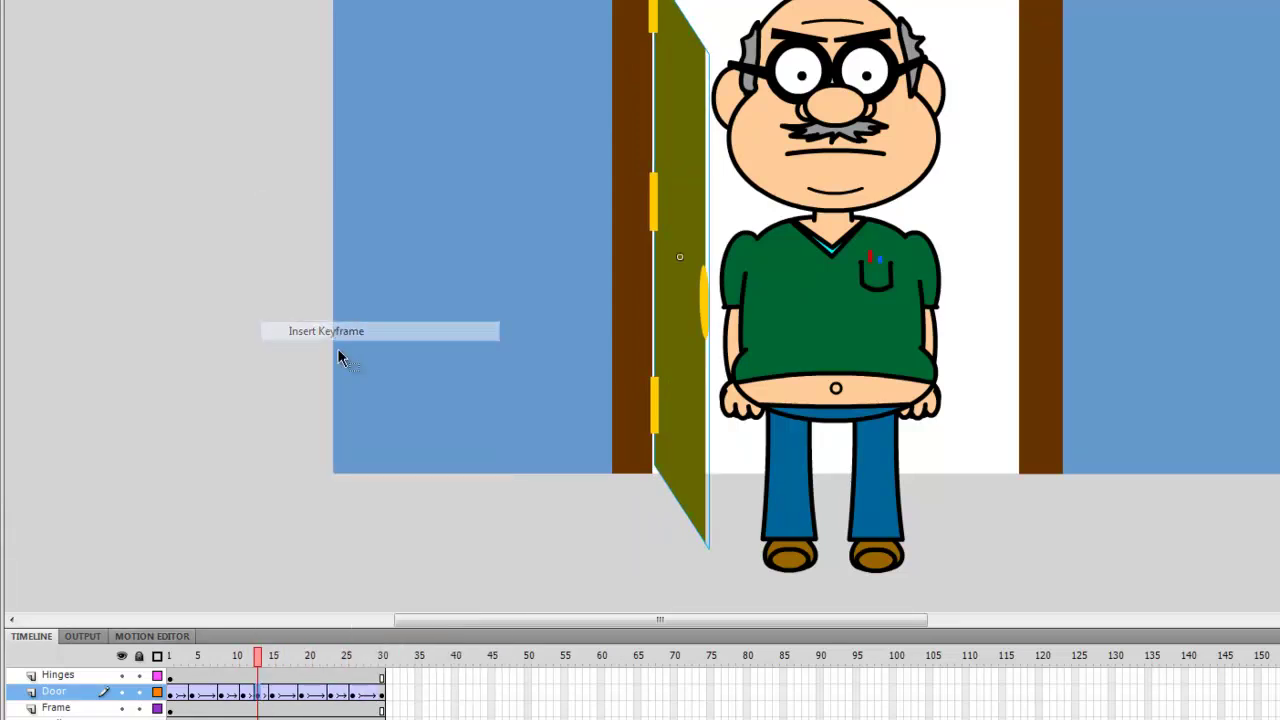
pyautogui.press('Left')
pyautogui.press('Left')
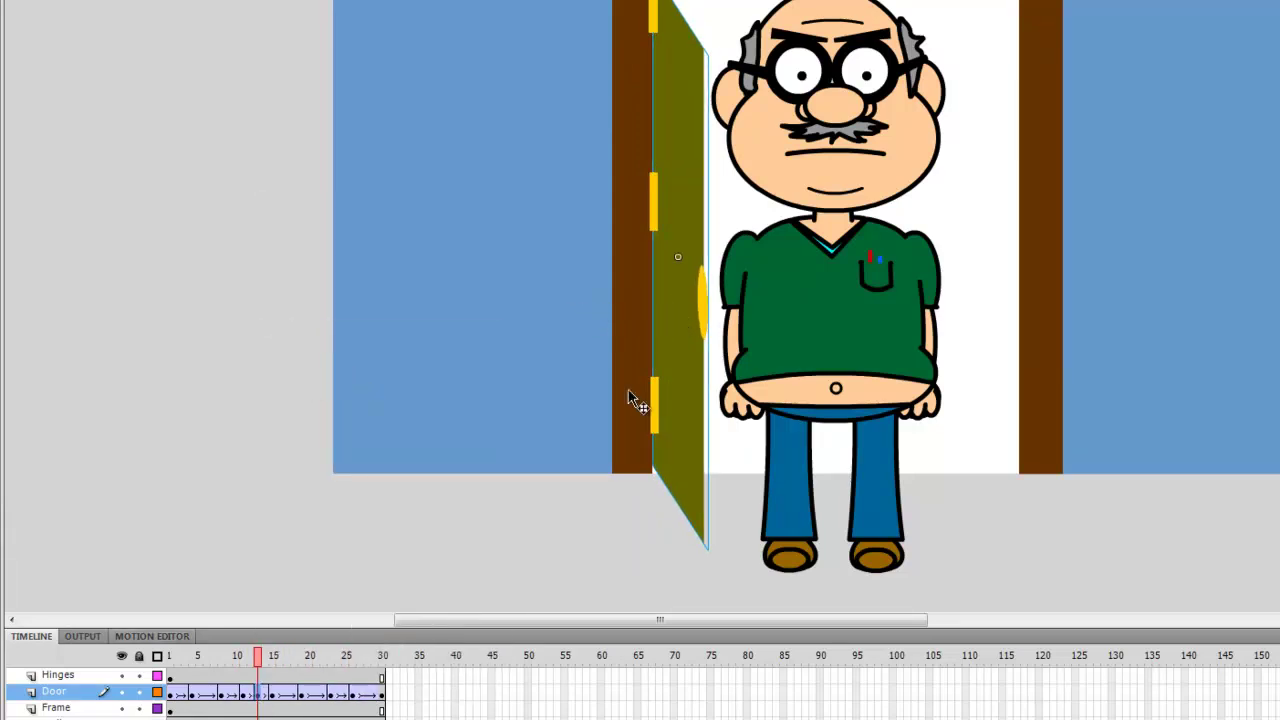
pyautogui.click(556, 543)
pyautogui.click(689, 478)
pyautogui.press('Down')
pyautogui.press('Down')
pyautogui.click(597, 532)
# Step: Insert a keyframe at frame 28 of the Door layer and nudge the door down into line with its hinges
pyautogui.rightClick(288, 703)
pyautogui.click(288, 706)
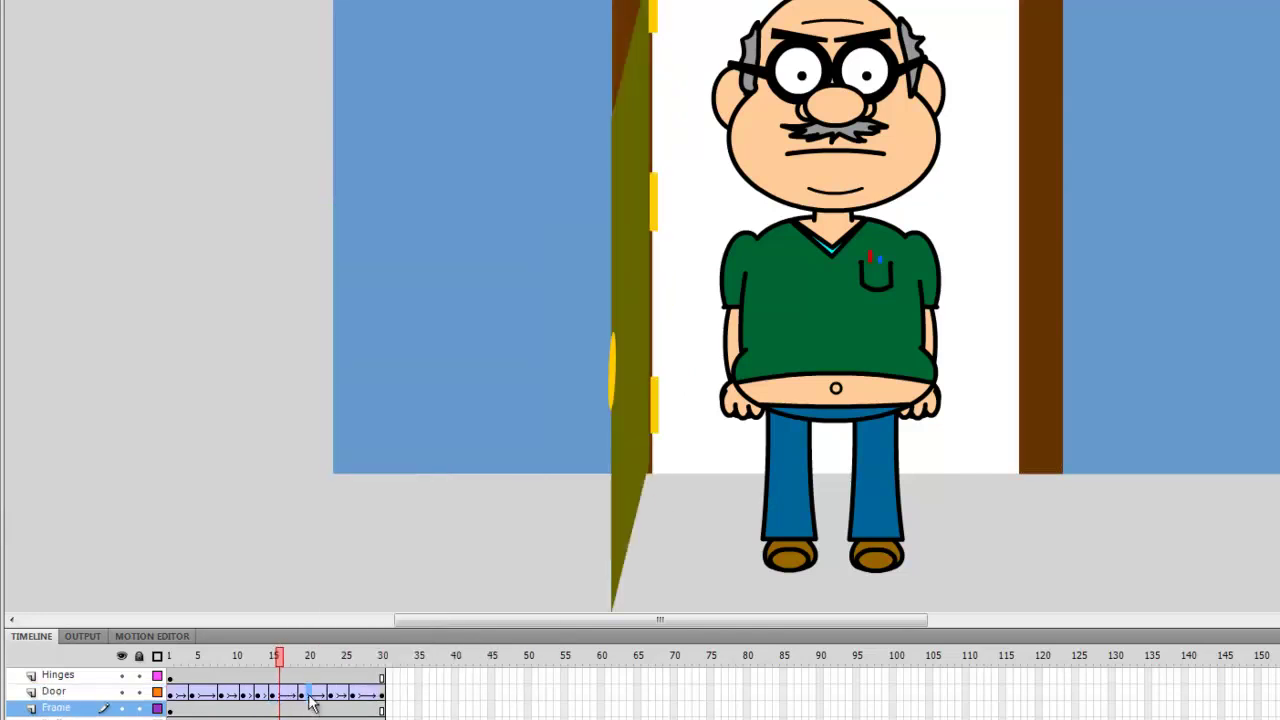
pyautogui.click(311, 696)
pyautogui.click(332, 697)
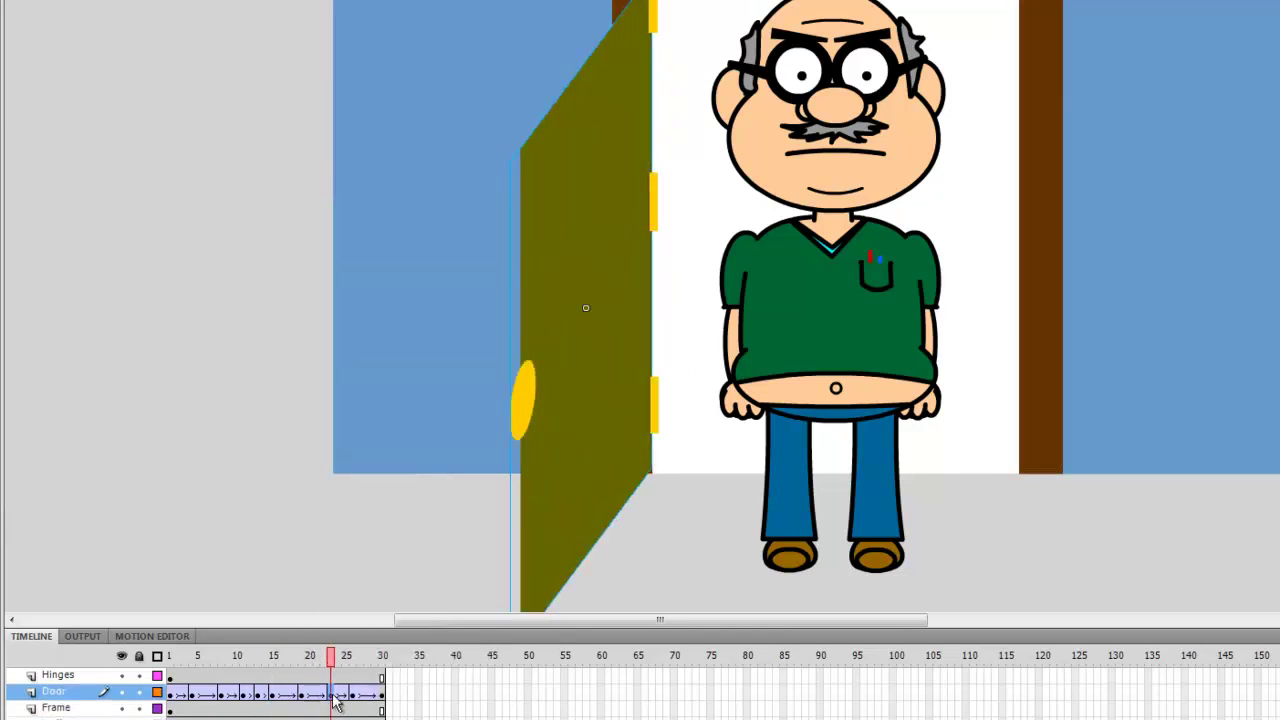
pyautogui.click(360, 698)
pyautogui.click(367, 698)
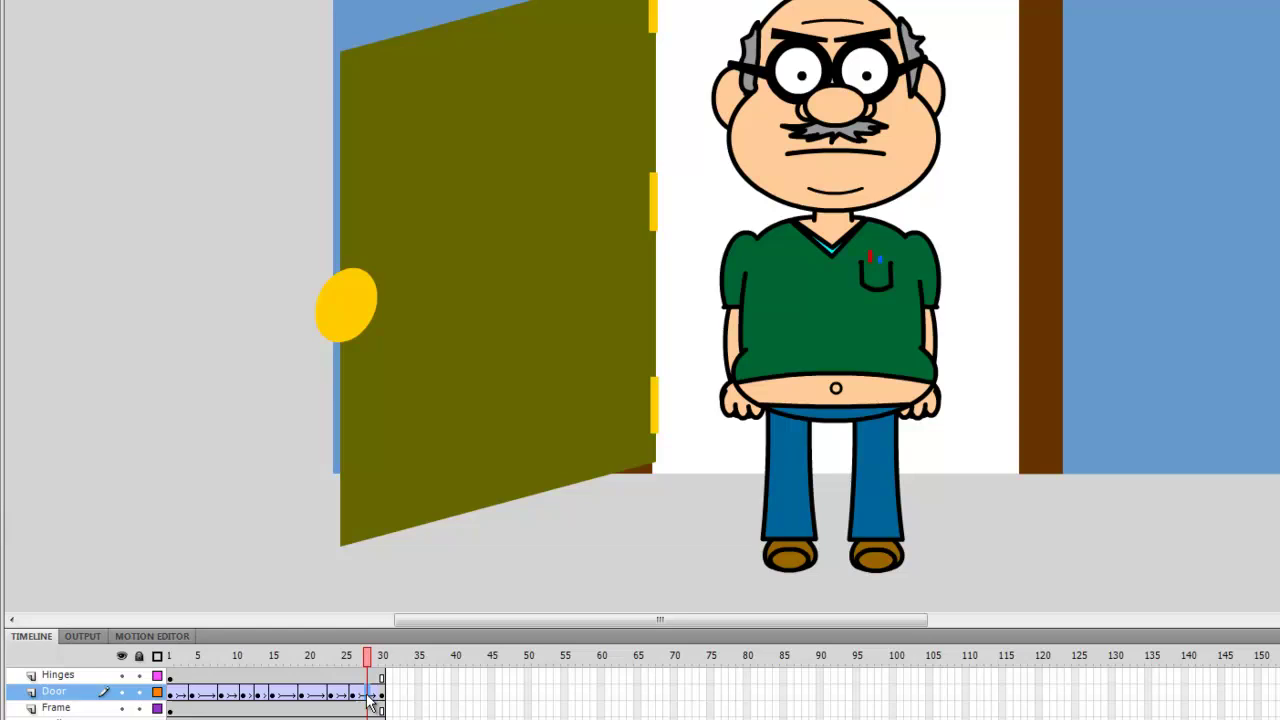
pyautogui.rightClick(367, 698)
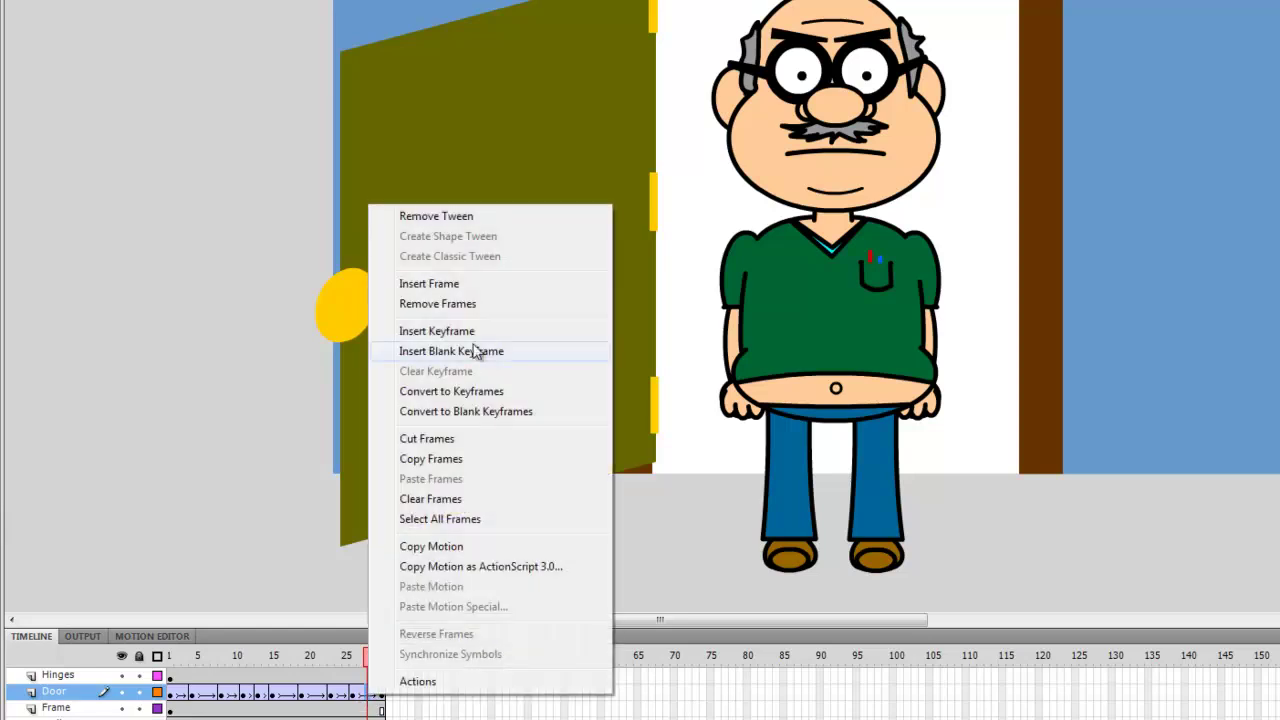
pyautogui.click(470, 331)
pyautogui.press('Down')
pyautogui.press('Down')
pyautogui.press('Down')
pyautogui.press('Down')
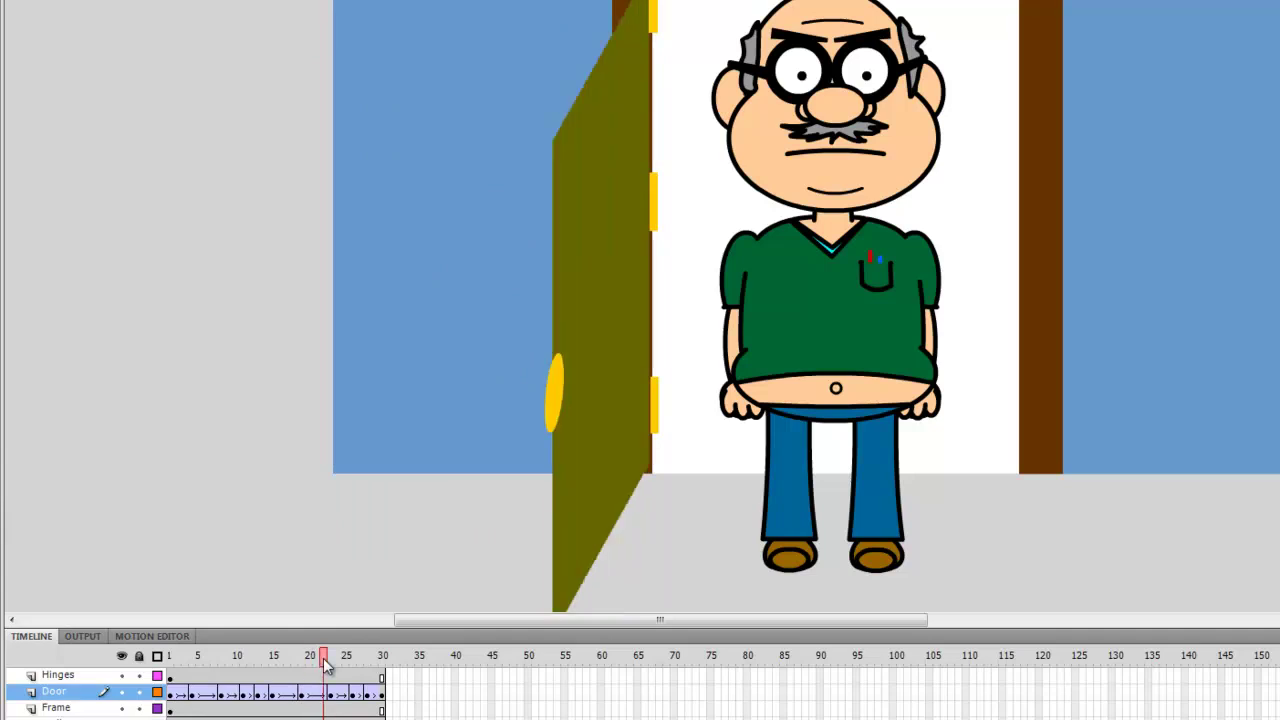
# Step: Insert a keyframe at frame 21 of the Door layer, align the door with its hinges, and return the playhead to frame 1
pyautogui.rightClick(318, 694)
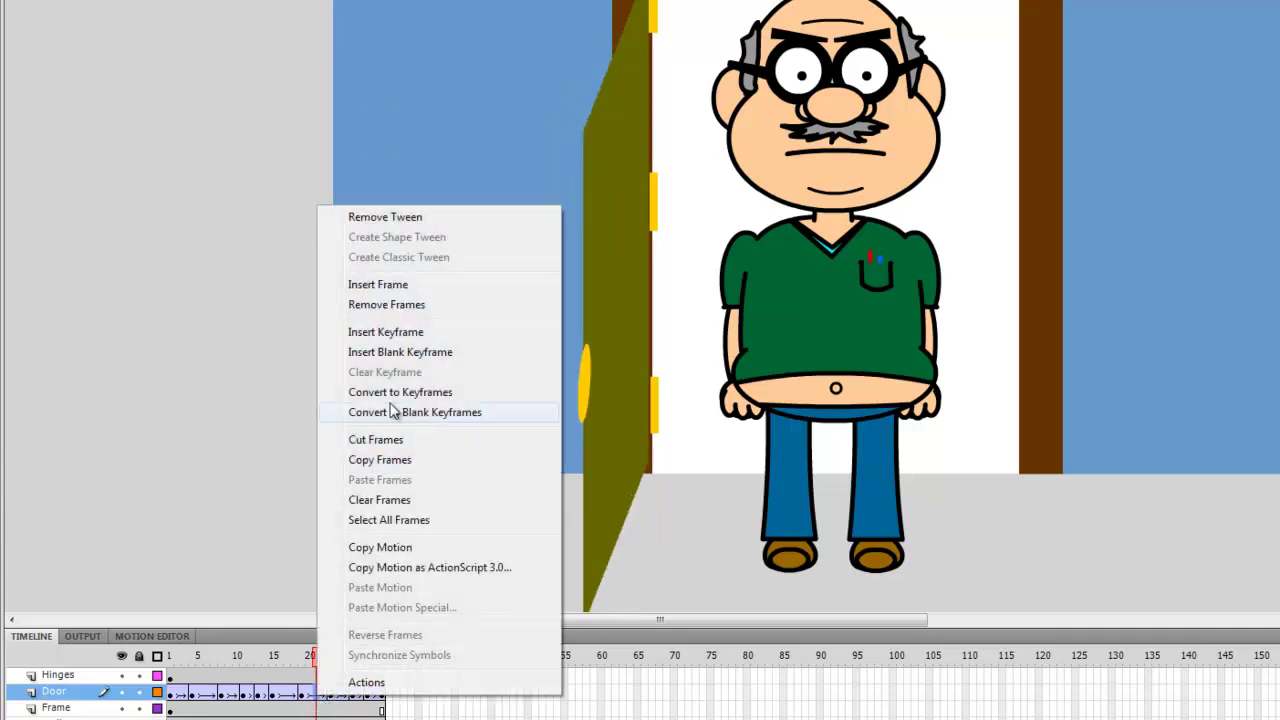
pyautogui.click(414, 331)
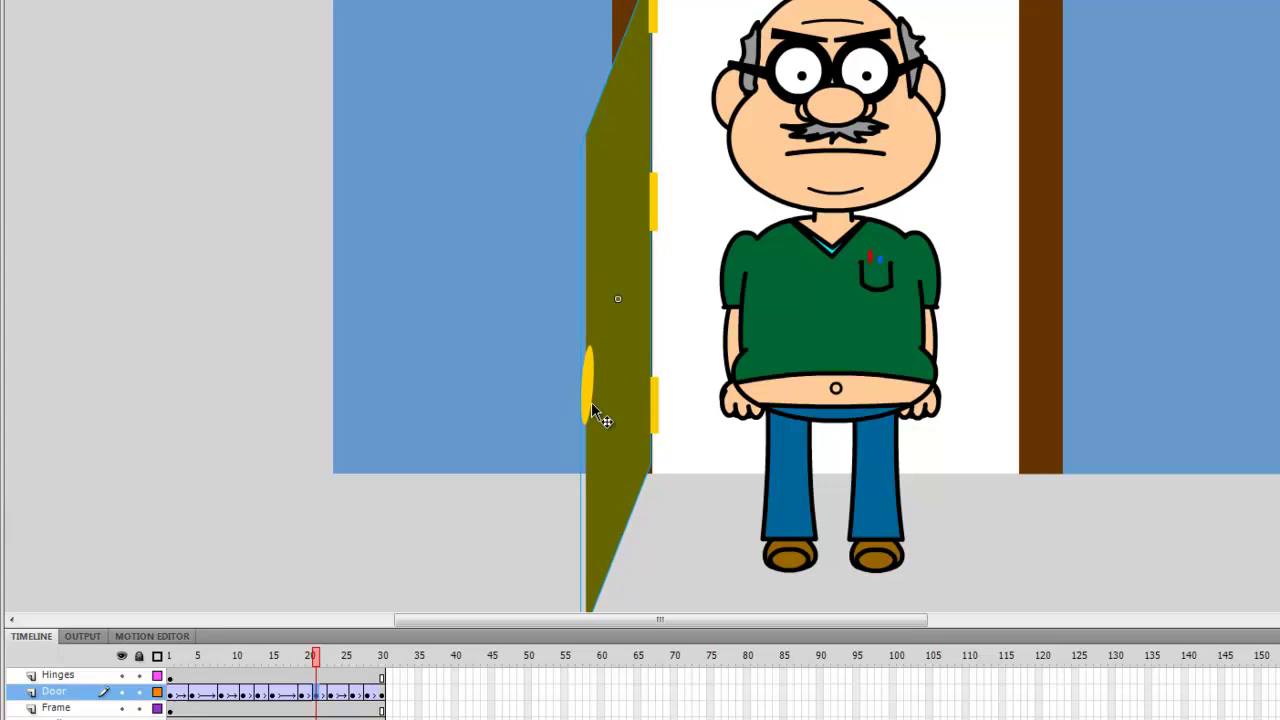
pyautogui.click(423, 522)
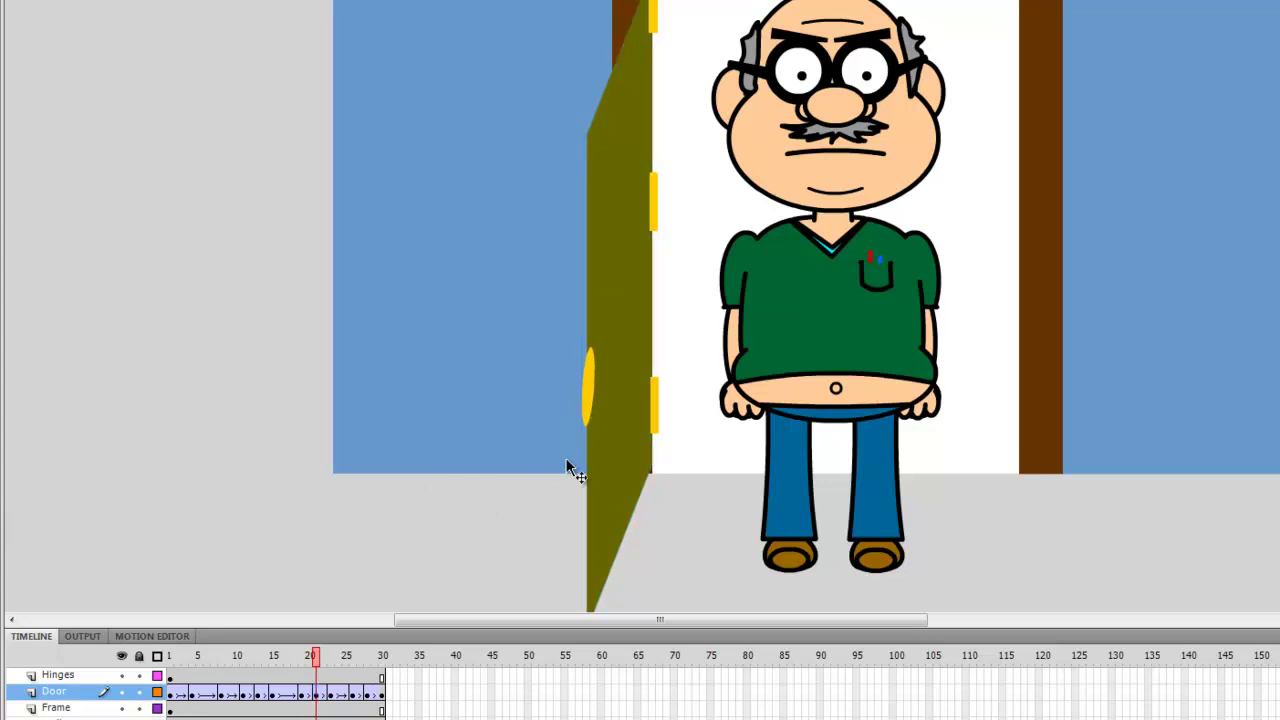
pyautogui.click(620, 479)
pyautogui.click(480, 535)
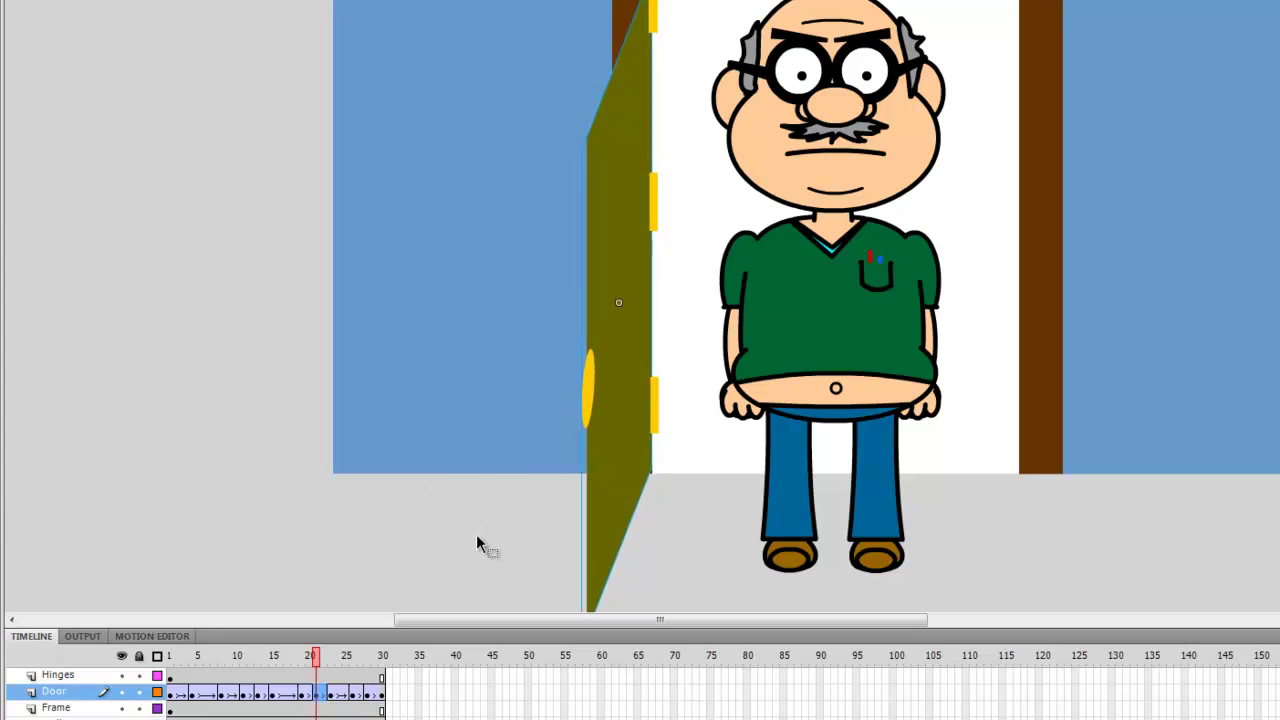
pyautogui.moveTo(307, 660); pyautogui.dragTo(166, 705)
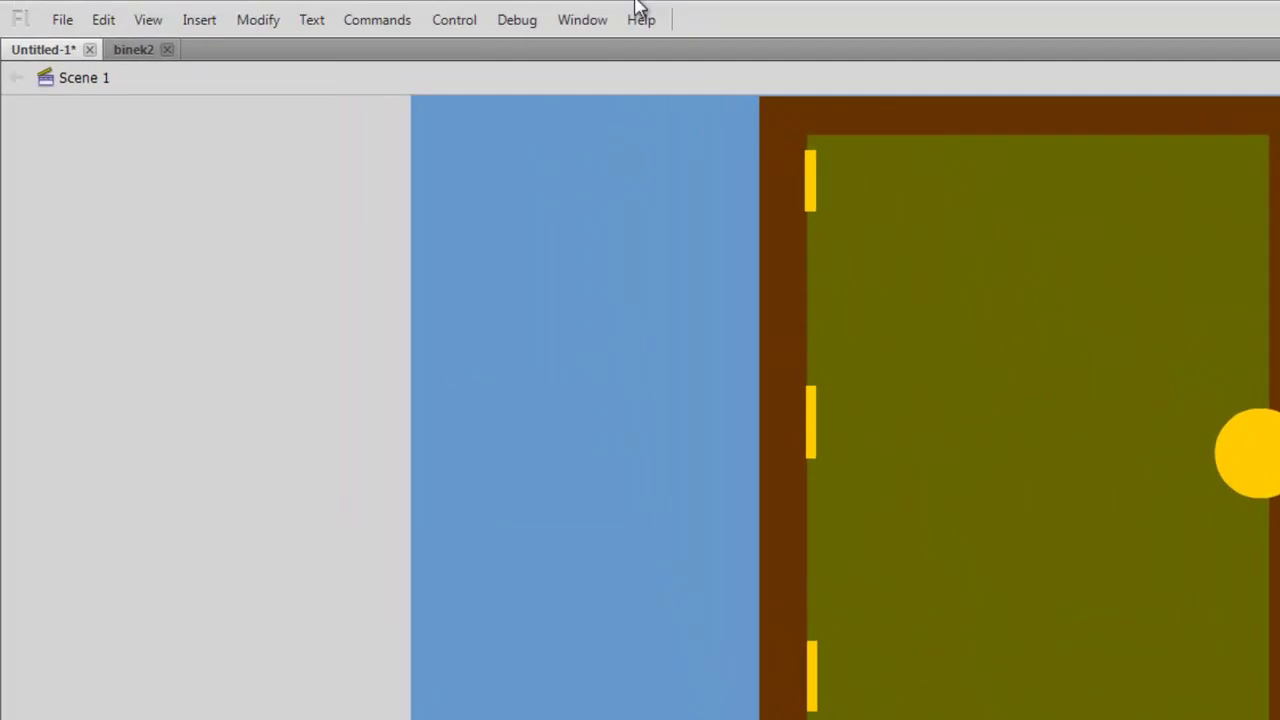
pyautogui.click(453, 24)
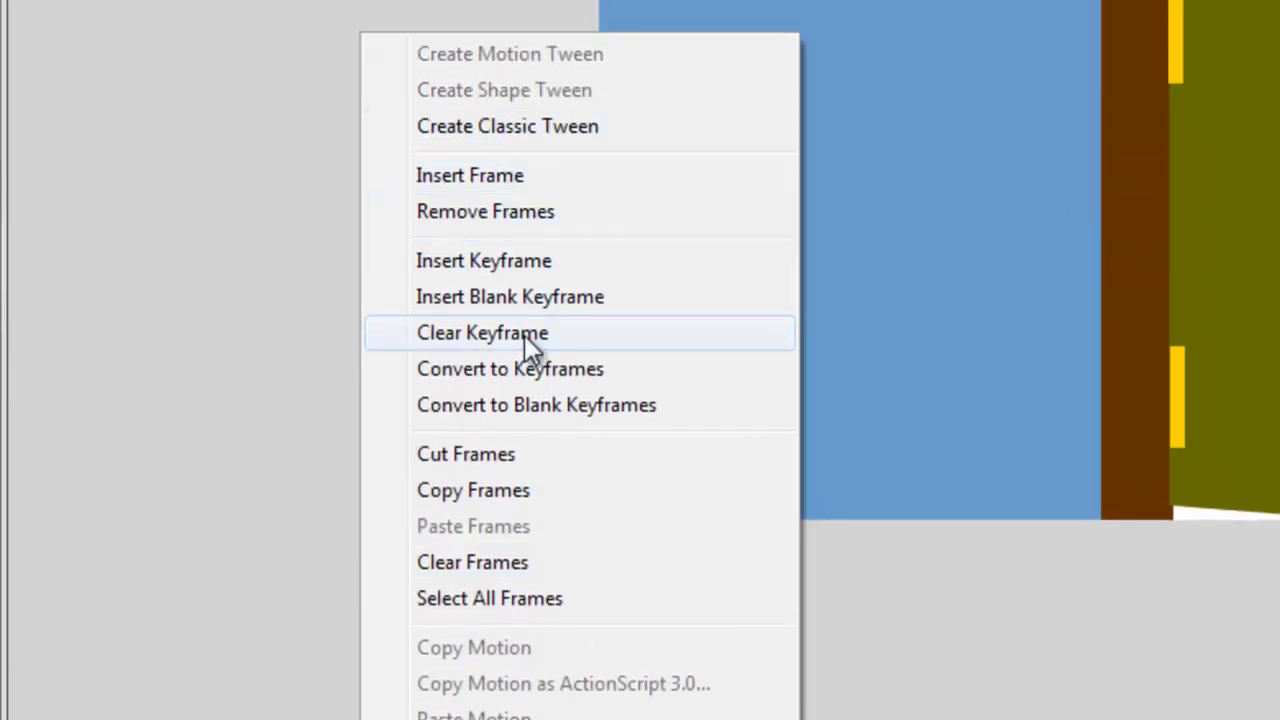
# Step: Clear the extra keyframe on the Door layer and replace its classic tween with a motion tween
pyautogui.click(524, 335)
pyautogui.rightClick(238, 676)
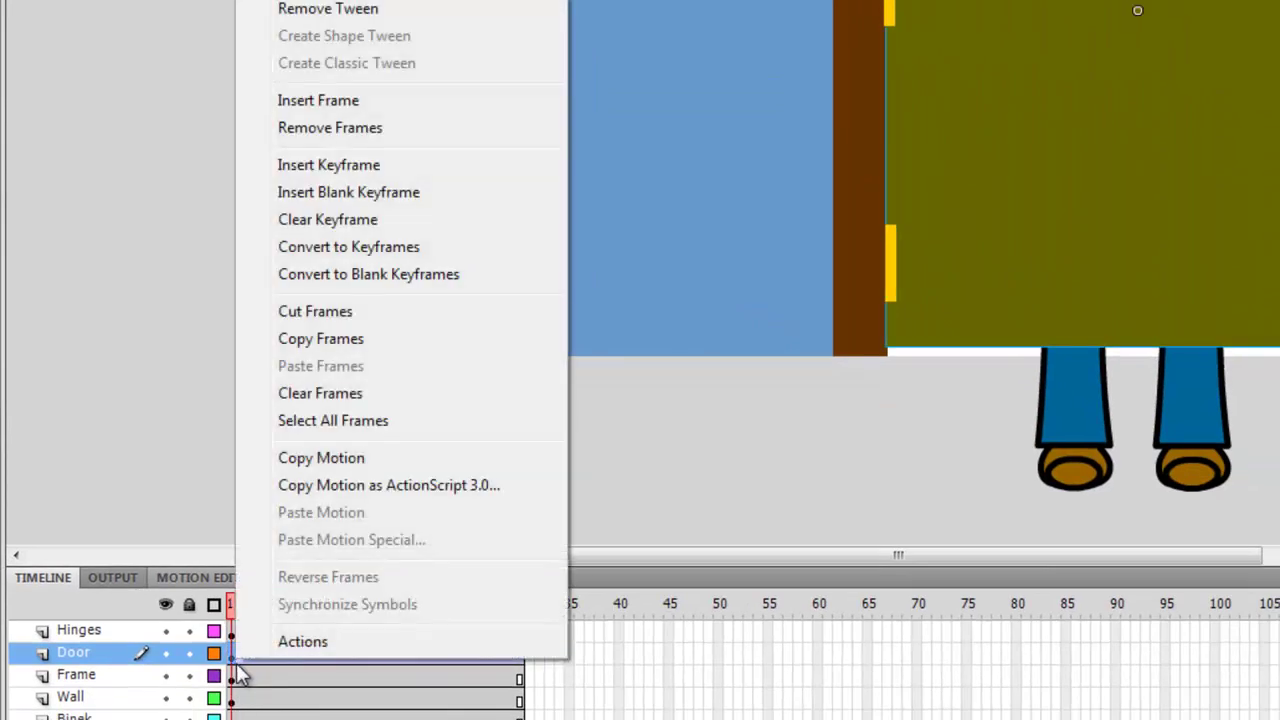
pyautogui.click(366, 9)
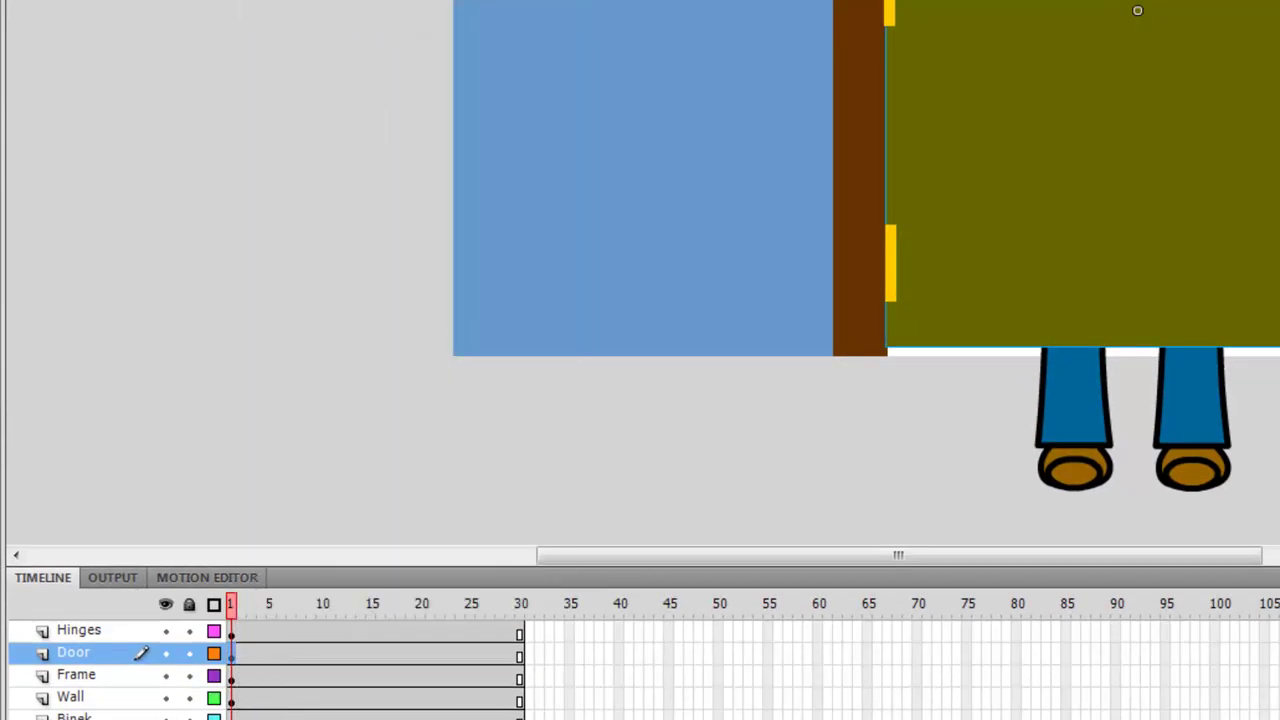
pyautogui.rightClick(234, 664)
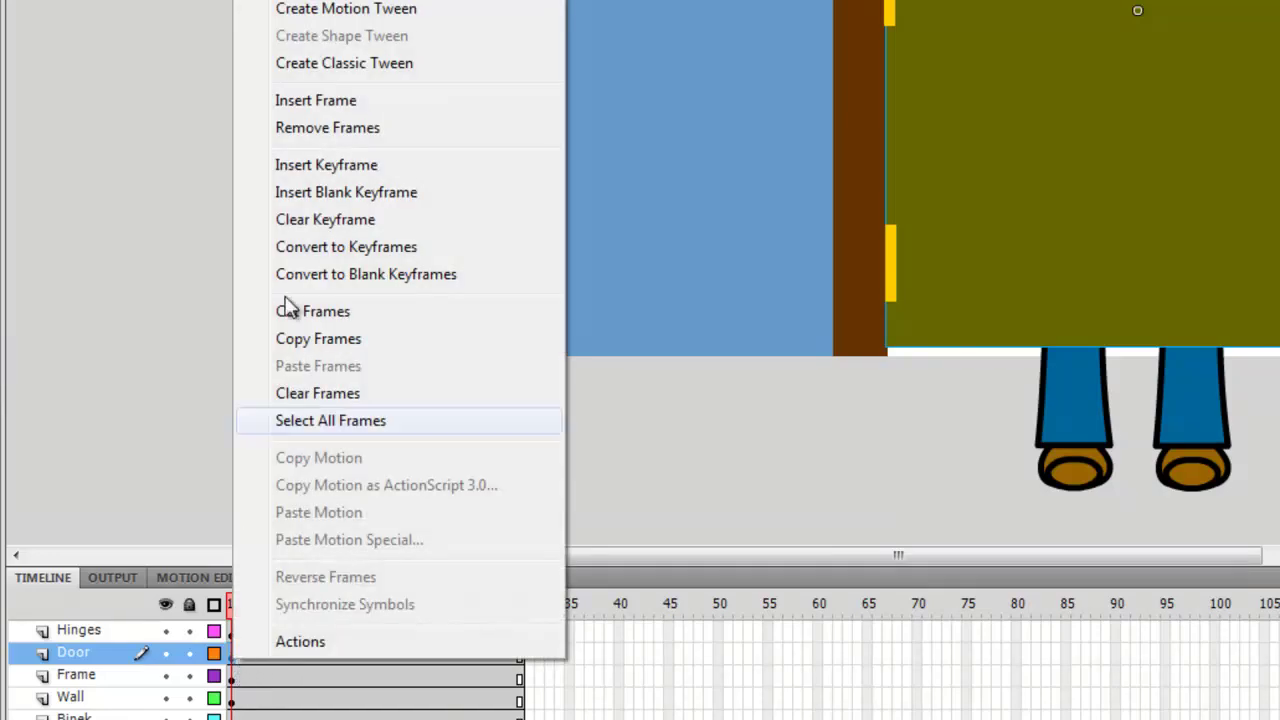
pyautogui.click(397, 11)
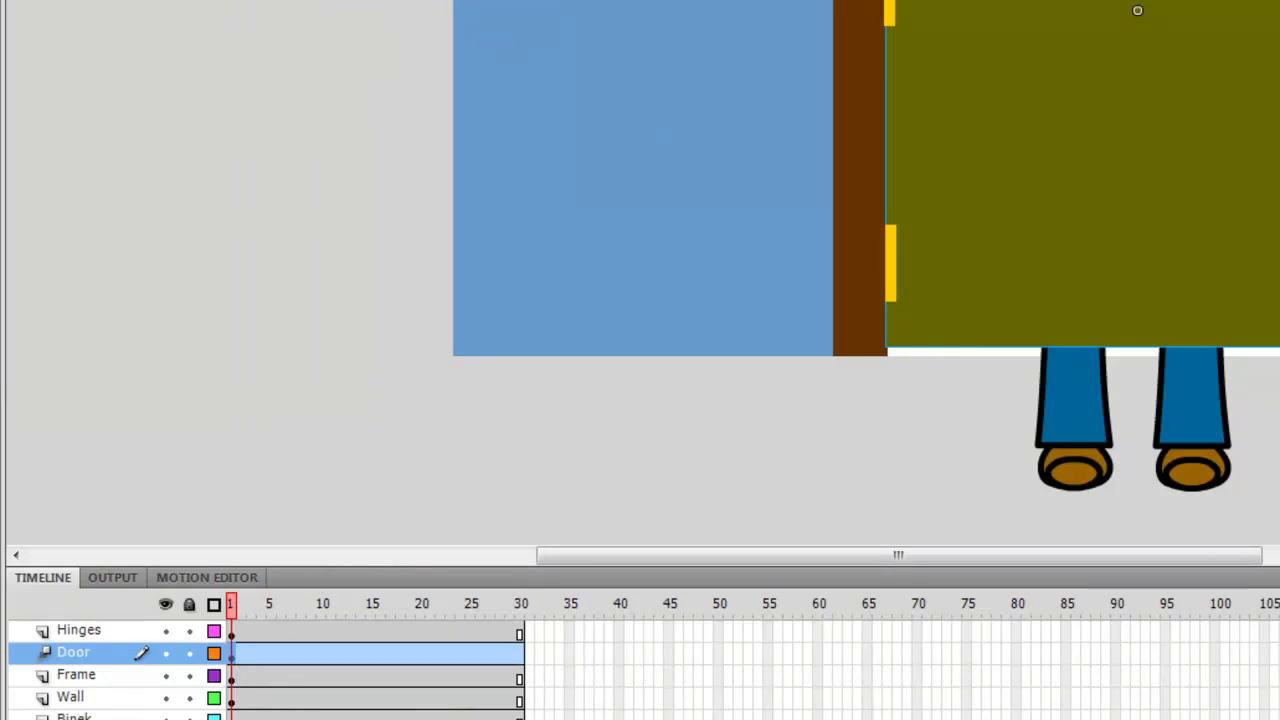
# Step: At frame 30 of the Door layer, rotate the door open in 3D about its vertical axis and bring it to its hinges
pyautogui.click(519, 660)
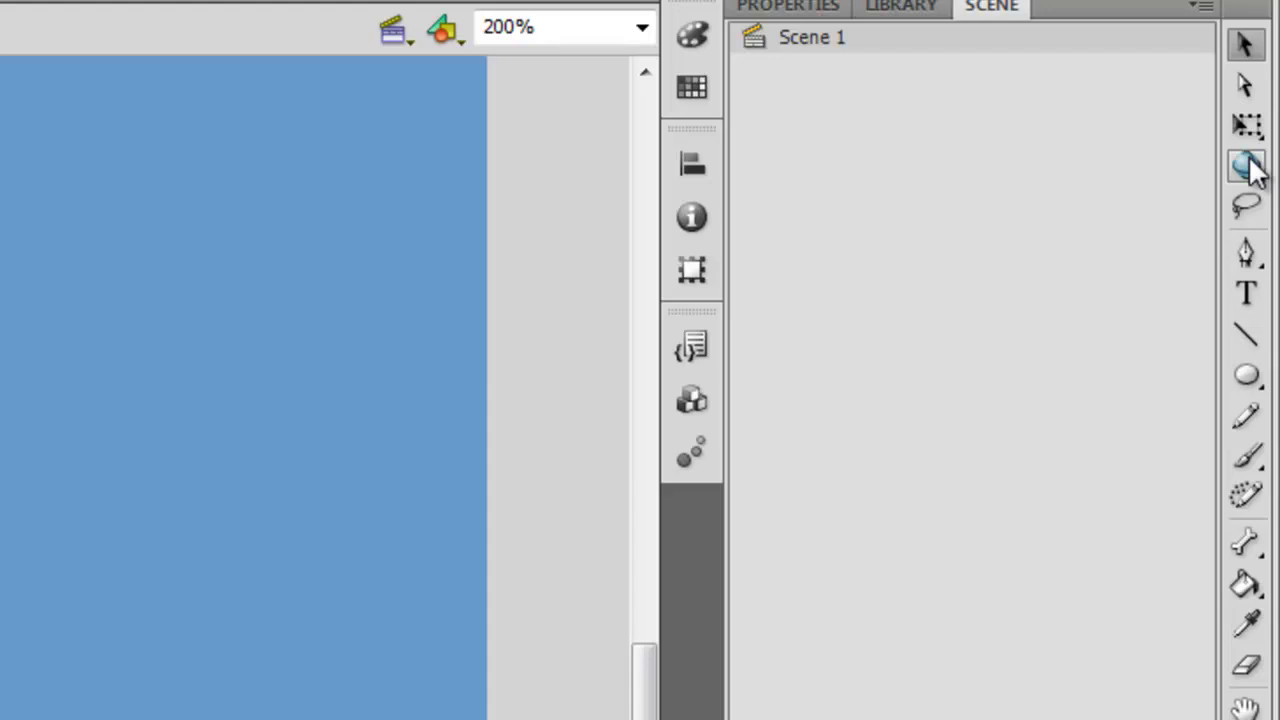
pyautogui.click(1250, 166)
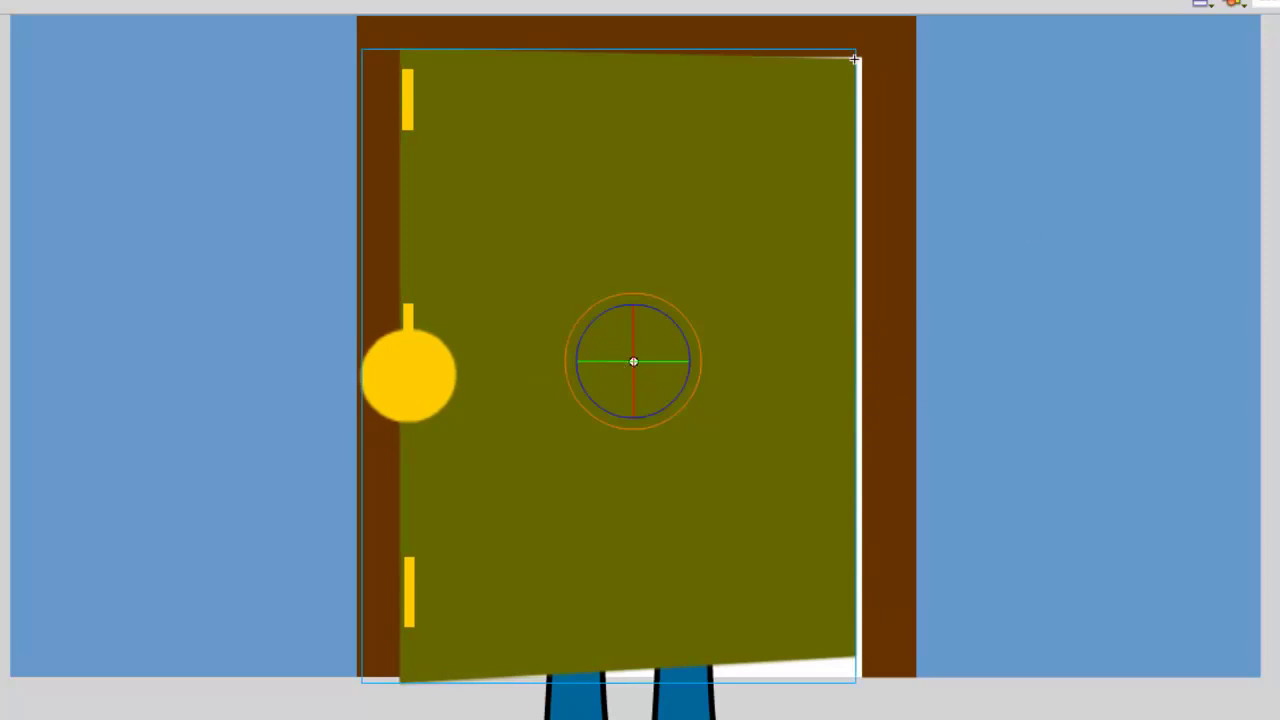
pyautogui.press('v')
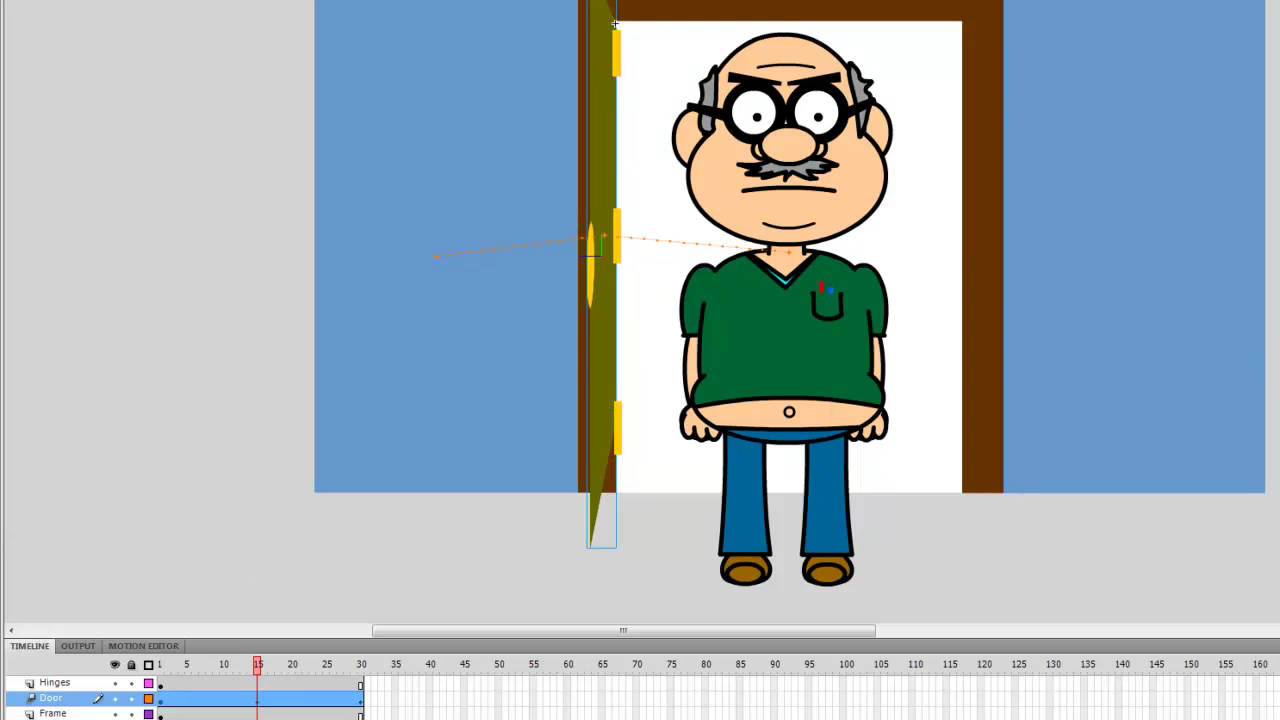
# Step: Stretch the door slightly taller at frame 15, then at frame 8 stretch it and move it into line with its hinges
pyautogui.press('q')
pyautogui.moveTo(600, 547); pyautogui.dragTo(601, 568)
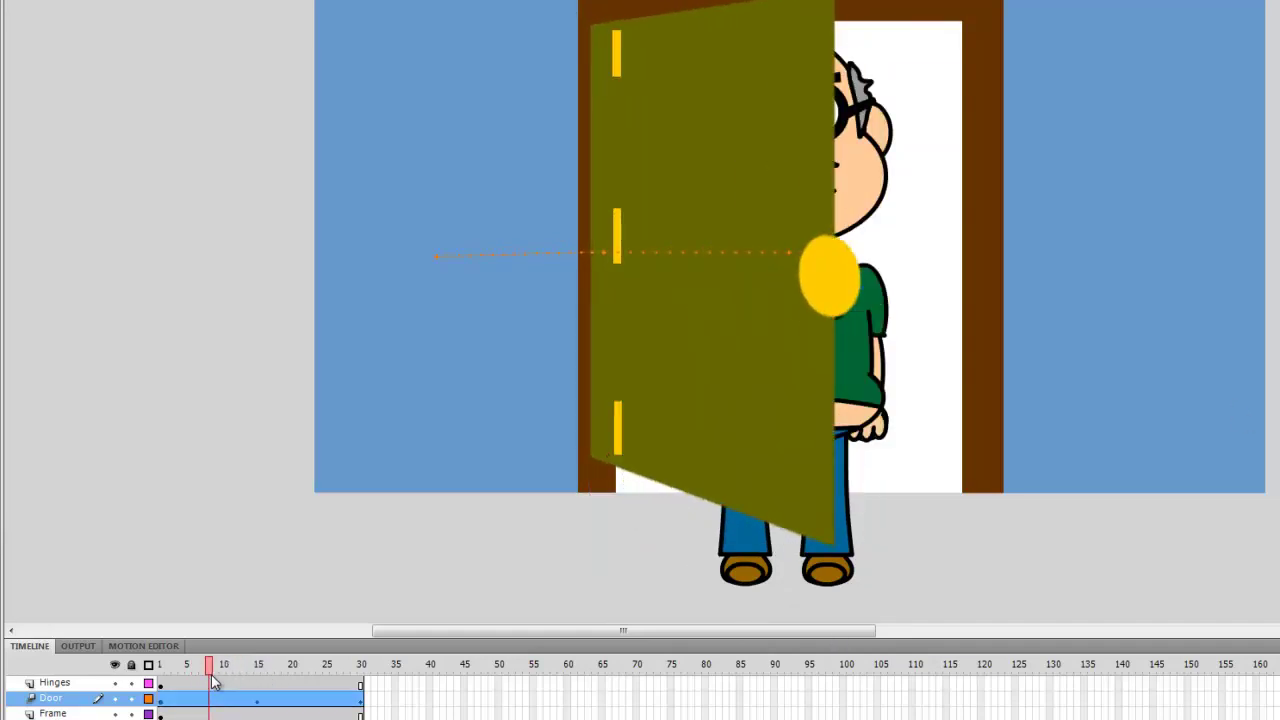
pyautogui.moveTo(668, 398); pyautogui.dragTo(702, 389)
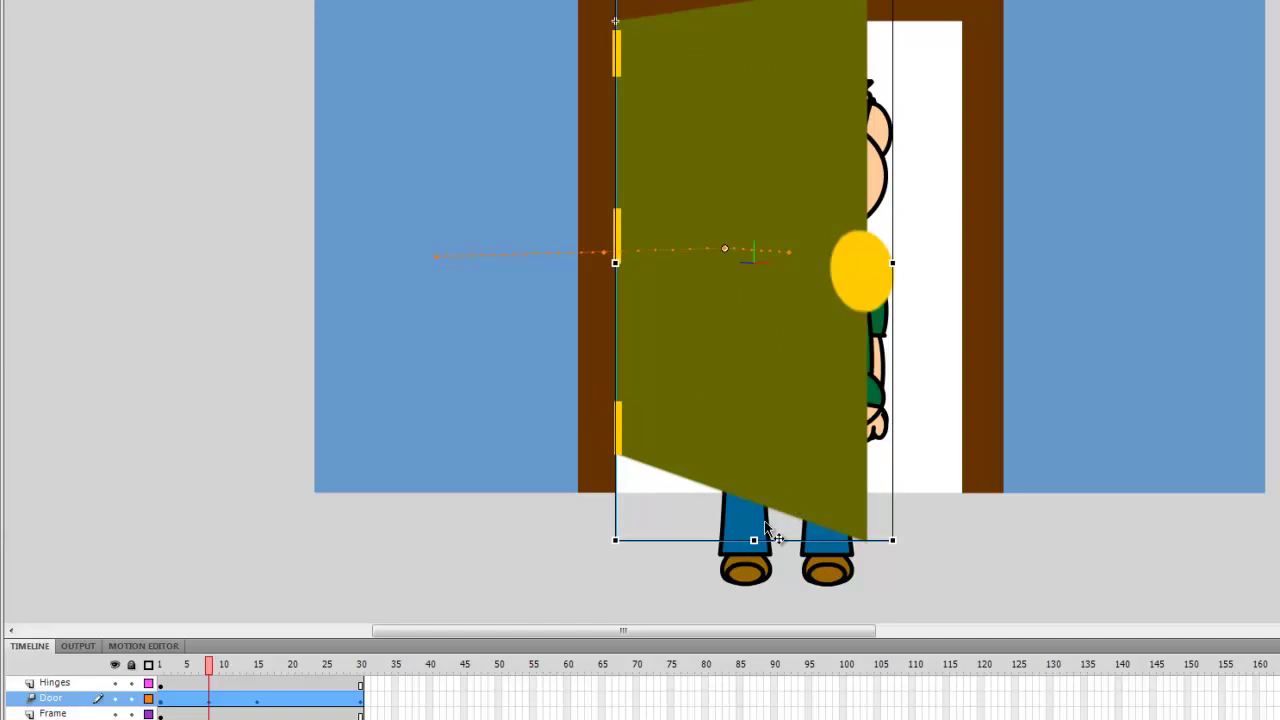
pyautogui.press('q')
pyautogui.moveTo(752, 562); pyautogui.dragTo(752, 560)
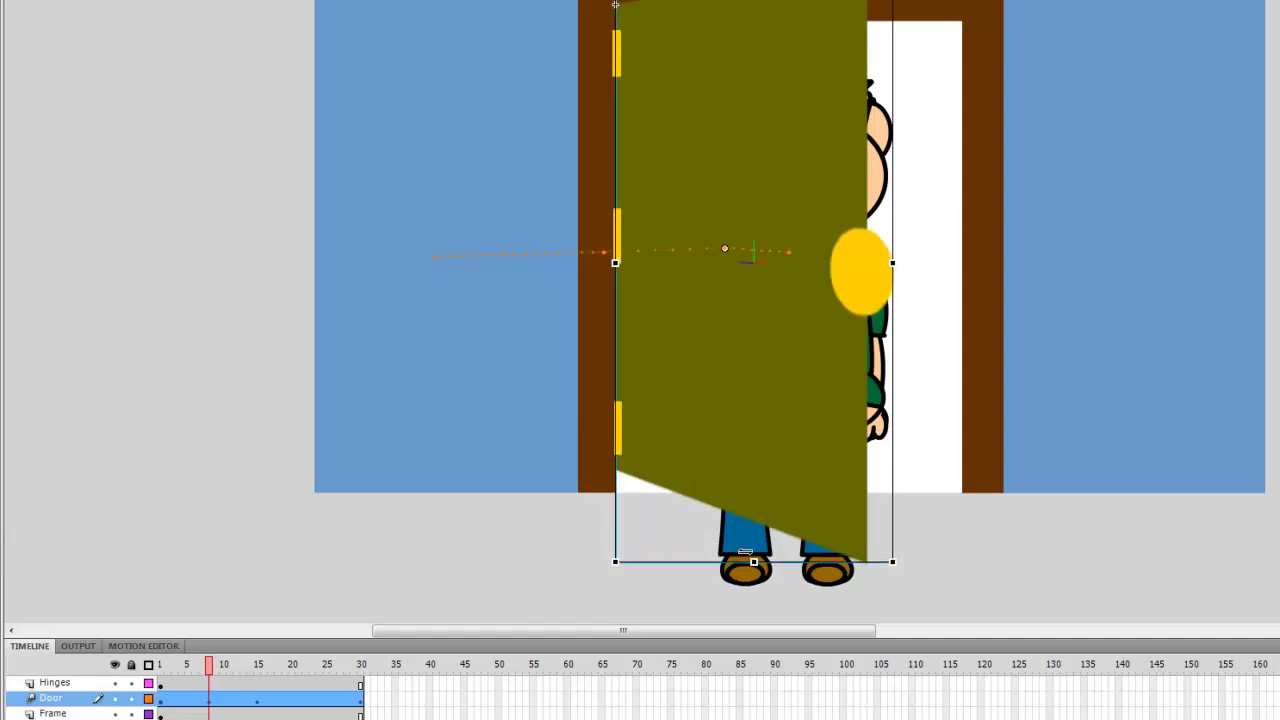
pyautogui.press('v')
pyautogui.moveTo(846, 195); pyautogui.dragTo(846, 214)
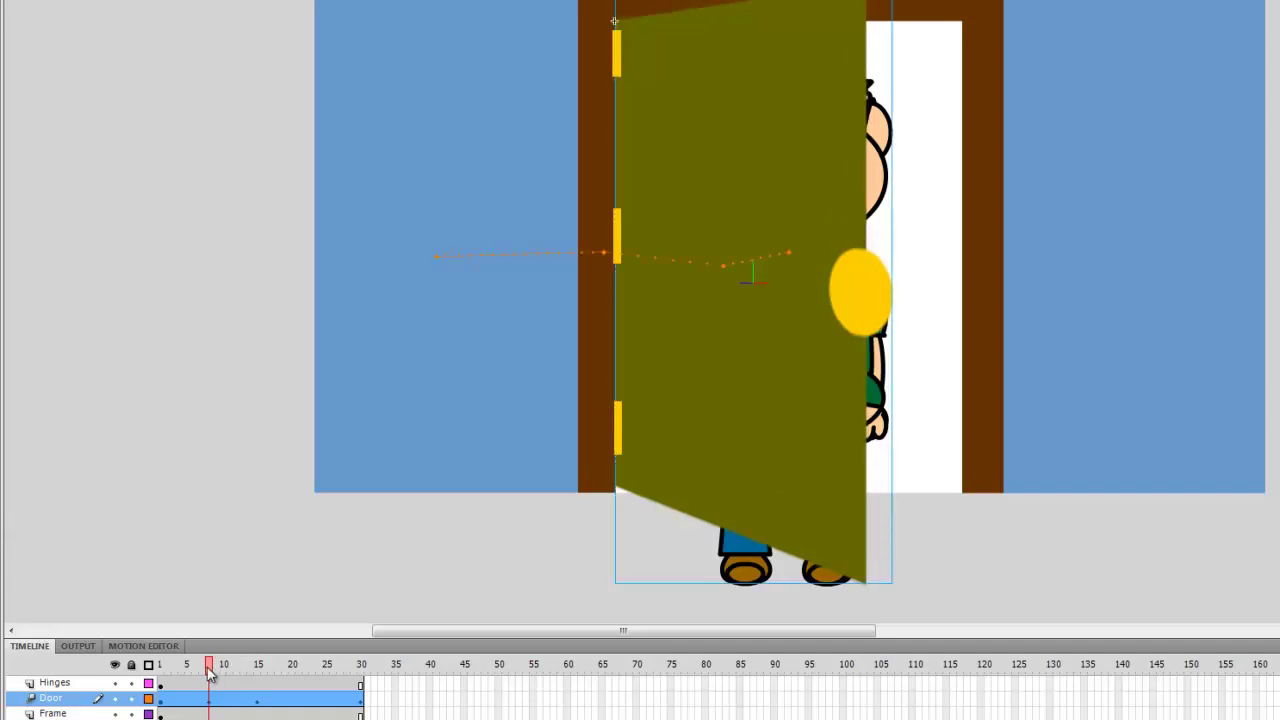
# Step: Shift the door right onto its hinges at frame 4, and stretch it slightly taller again at frame 15
pyautogui.moveTo(209, 670); pyautogui.dragTo(183, 672)
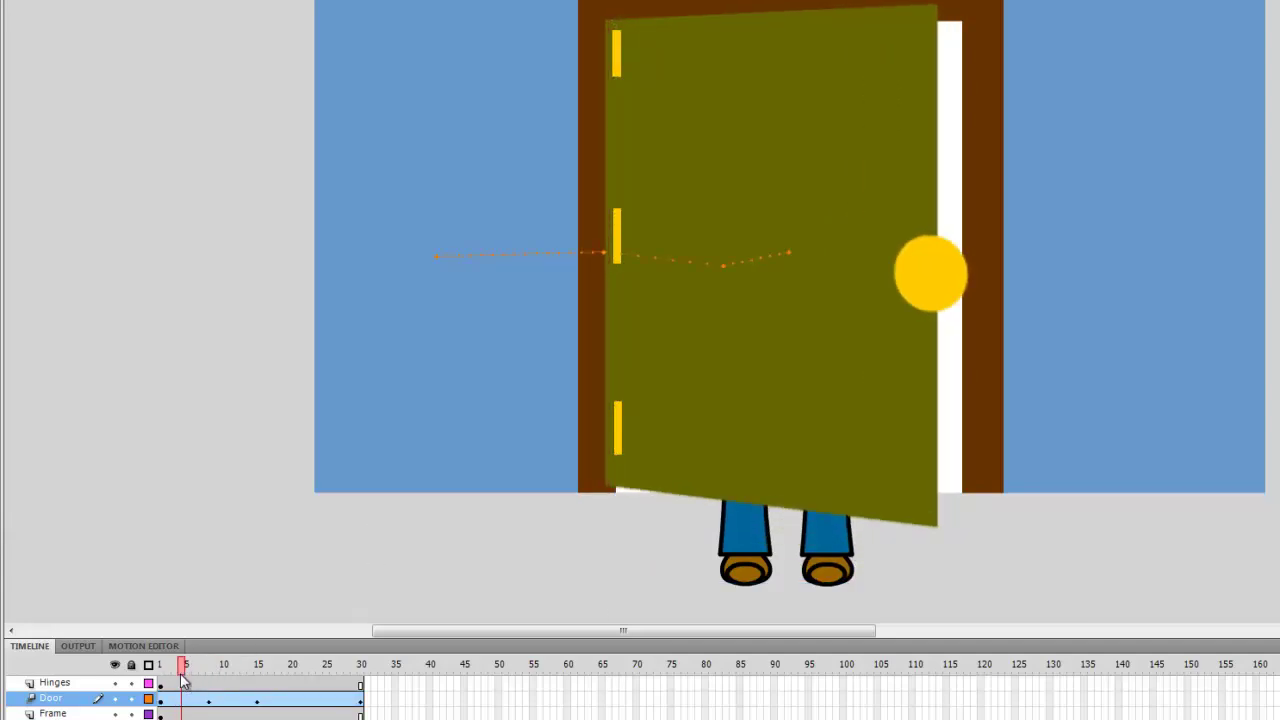
pyautogui.click(747, 320)
pyautogui.moveTo(744, 316); pyautogui.dragTo(754, 318)
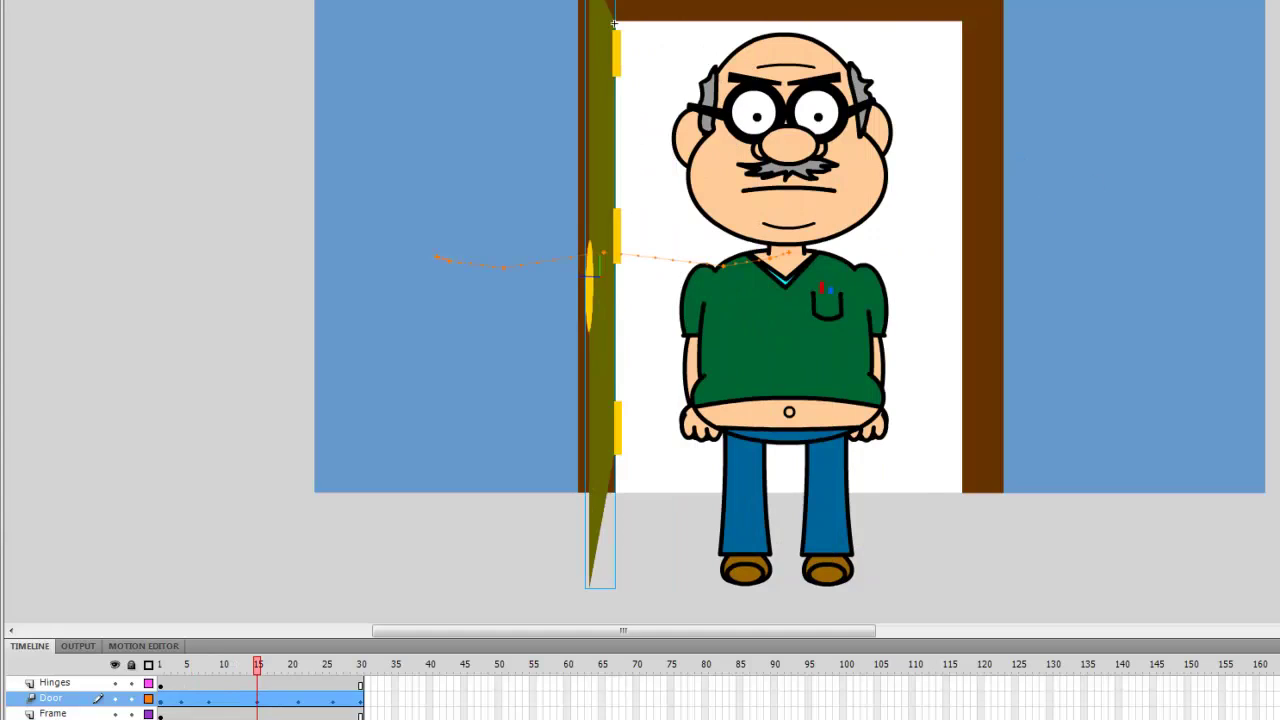
pyautogui.press('q')
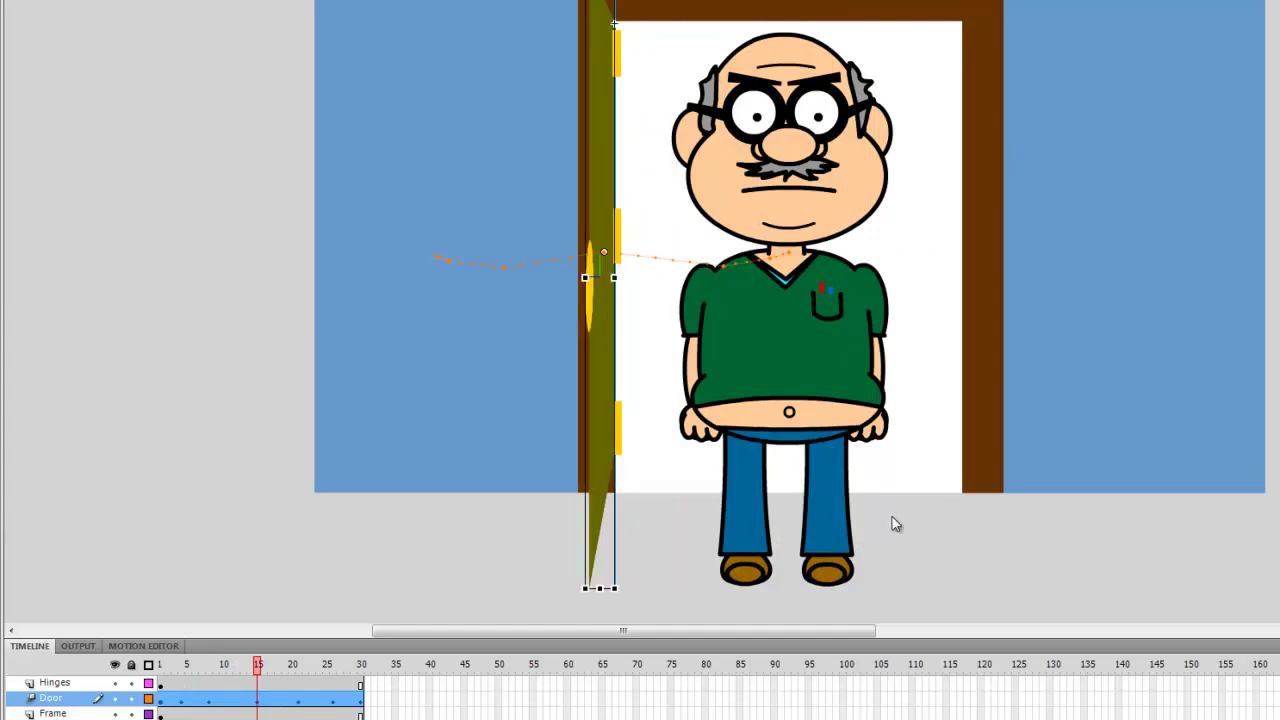
pyautogui.moveTo(600, 590); pyautogui.dragTo(600, 609)
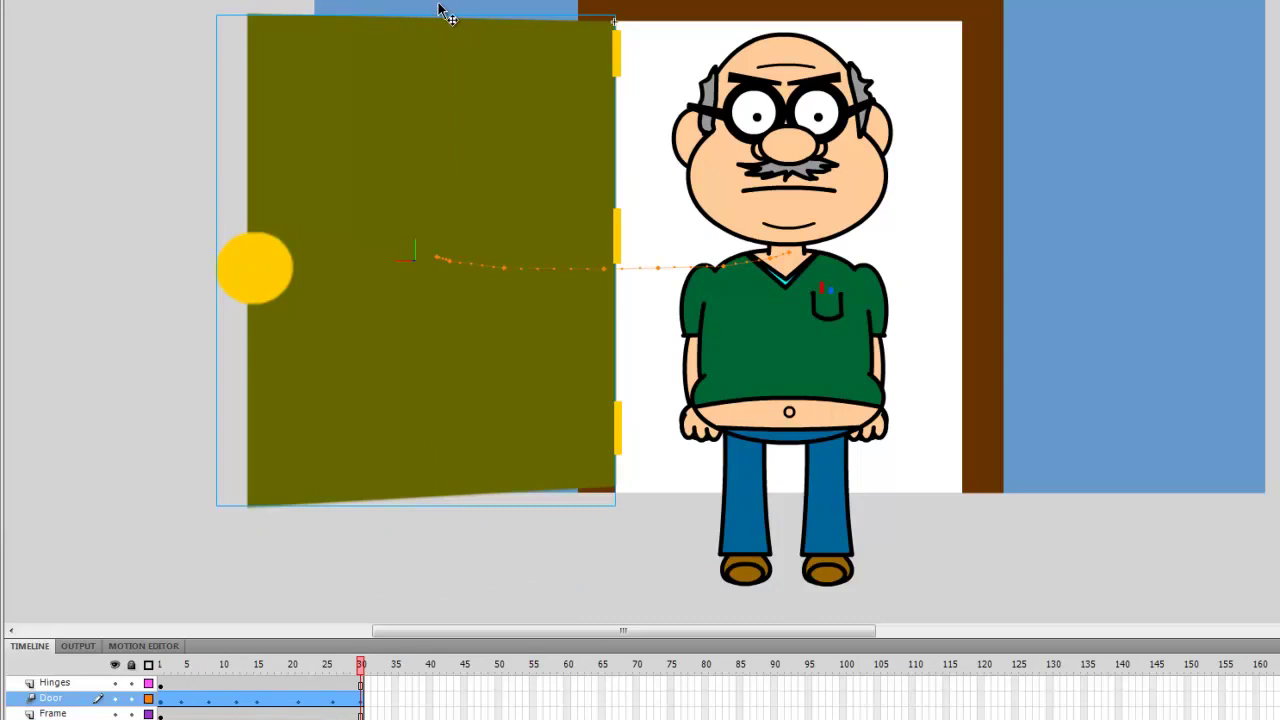
# Step: Test the movie to check the door's opening motion, and close the preview
pyautogui.click(347, 0)
pyautogui.click(384, 80)
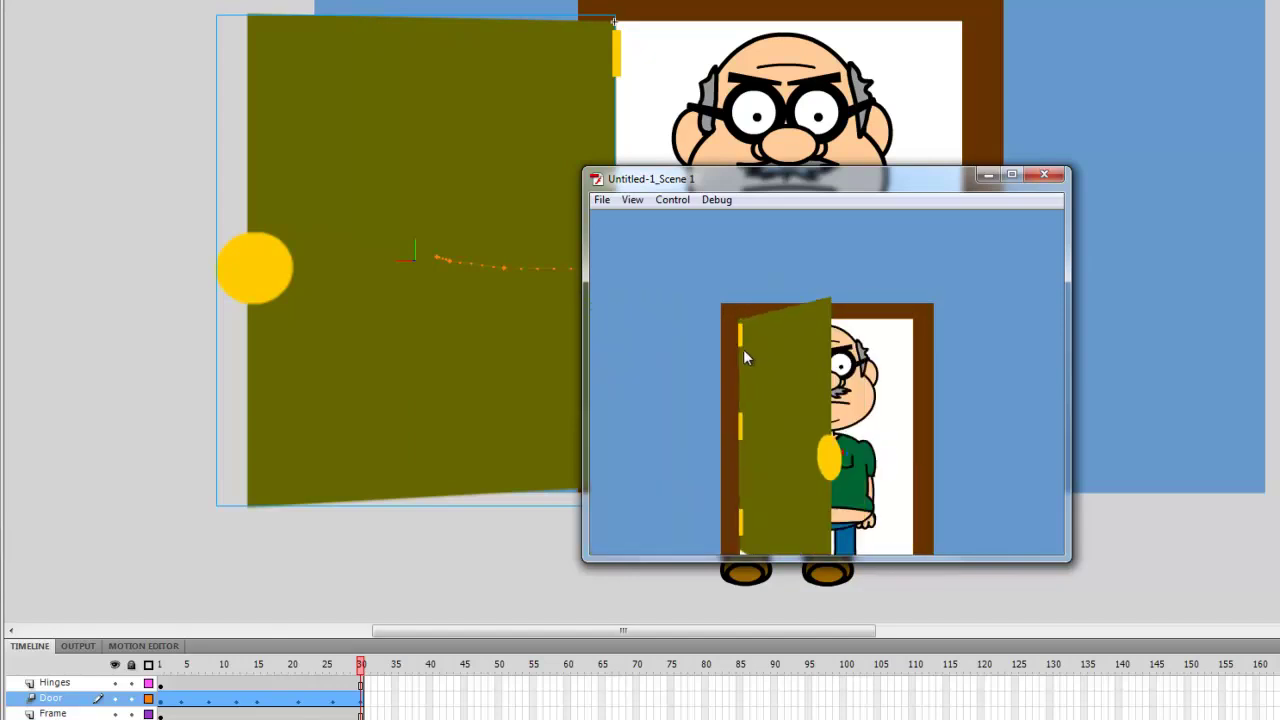
pyautogui.click(1044, 174)
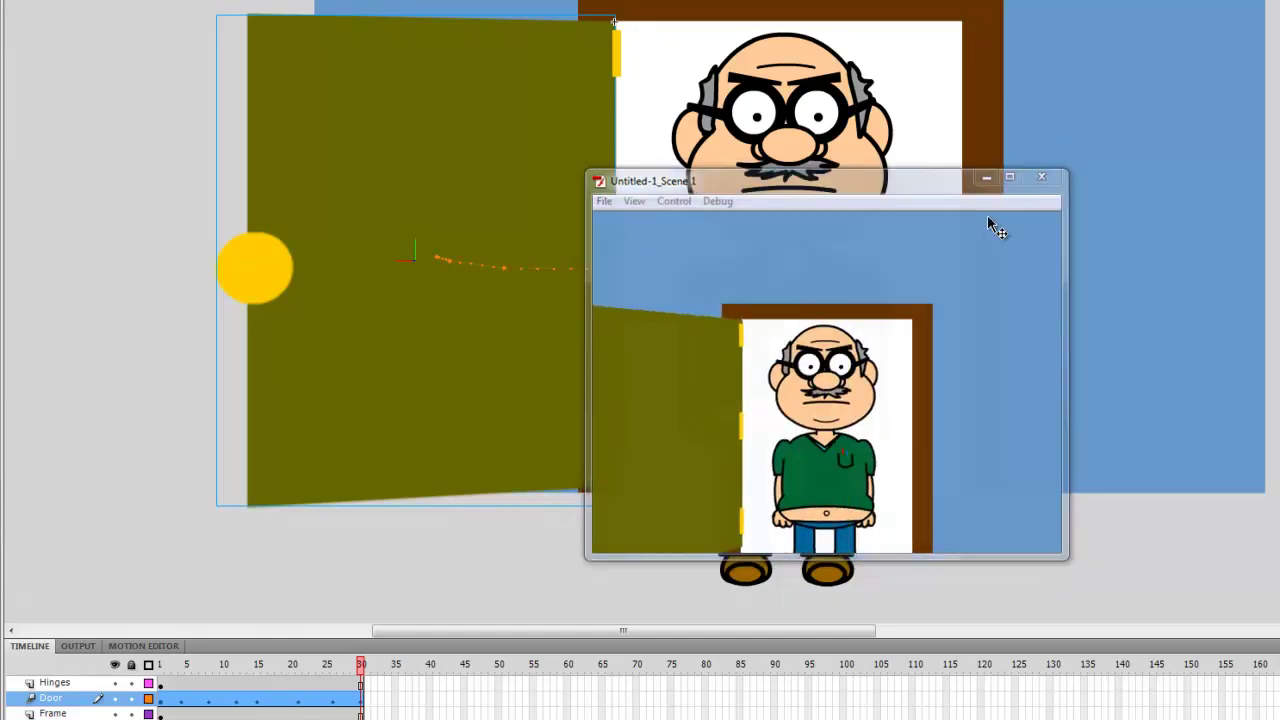
# Step: At frame 18 of the Door layer, nudge the door slightly right to line up its edge with the hinges
pyautogui.click(323, 665)
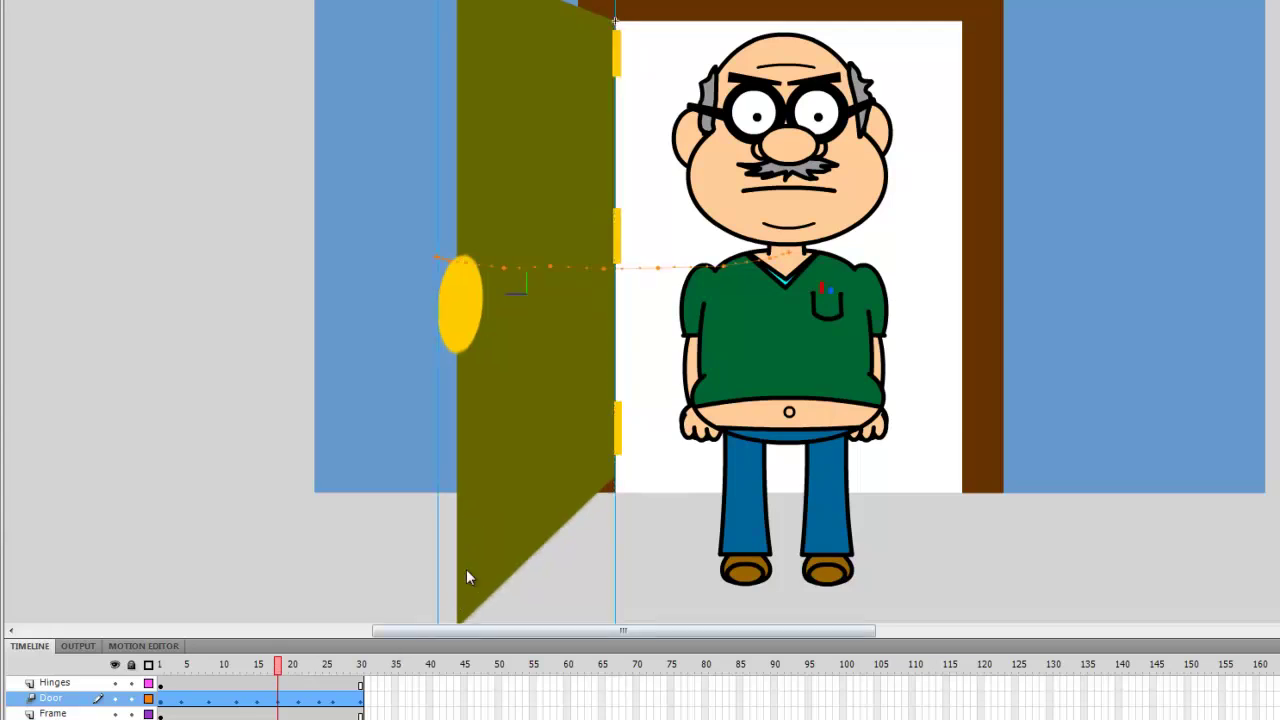
pyautogui.moveTo(466, 569); pyautogui.dragTo(475, 564)
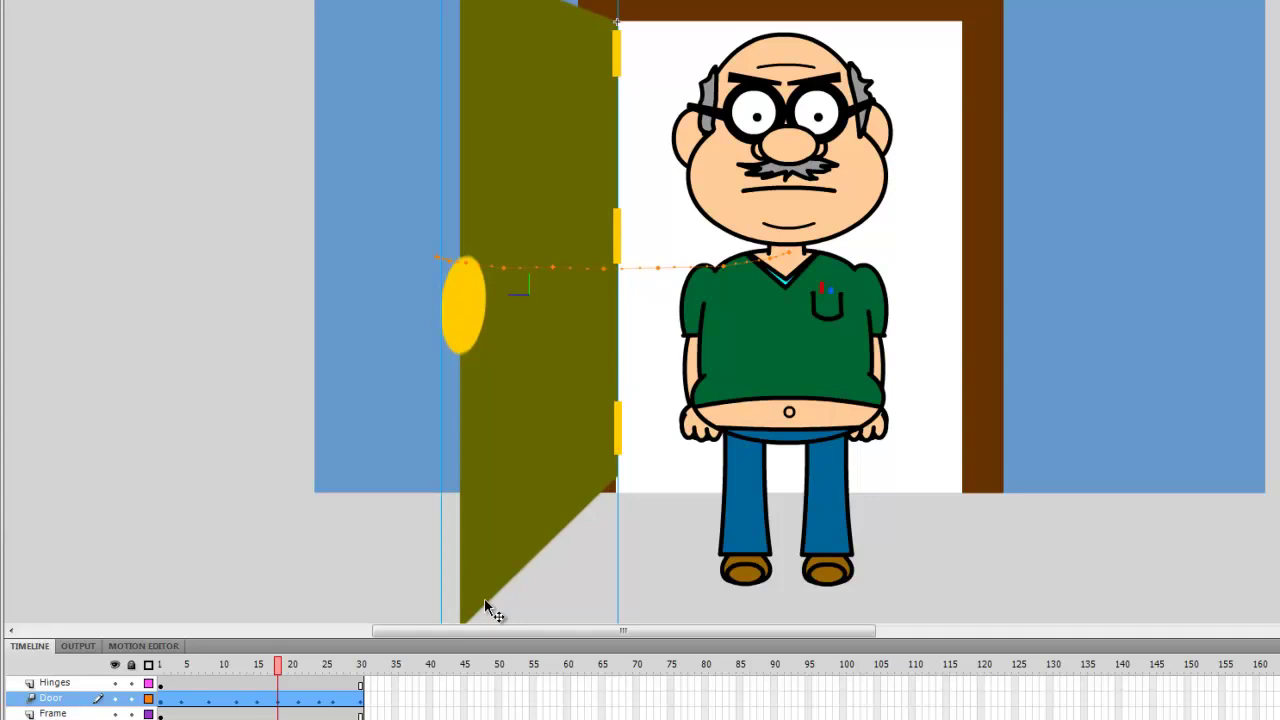